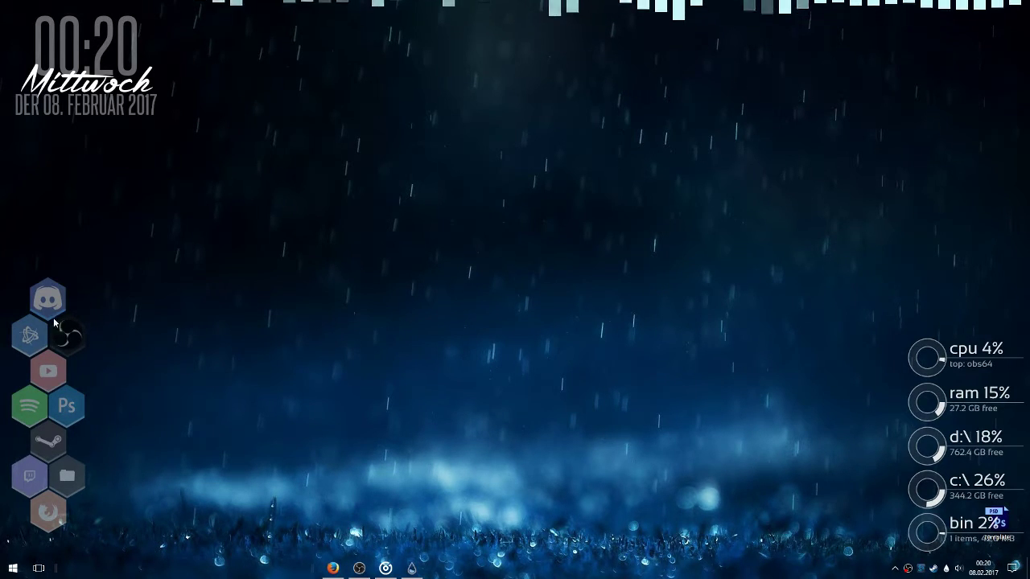
- Test the desktop launcher shortcuts by opening and closing Battle.net, Photoshop and the Twitch page
left_click(31, 339)
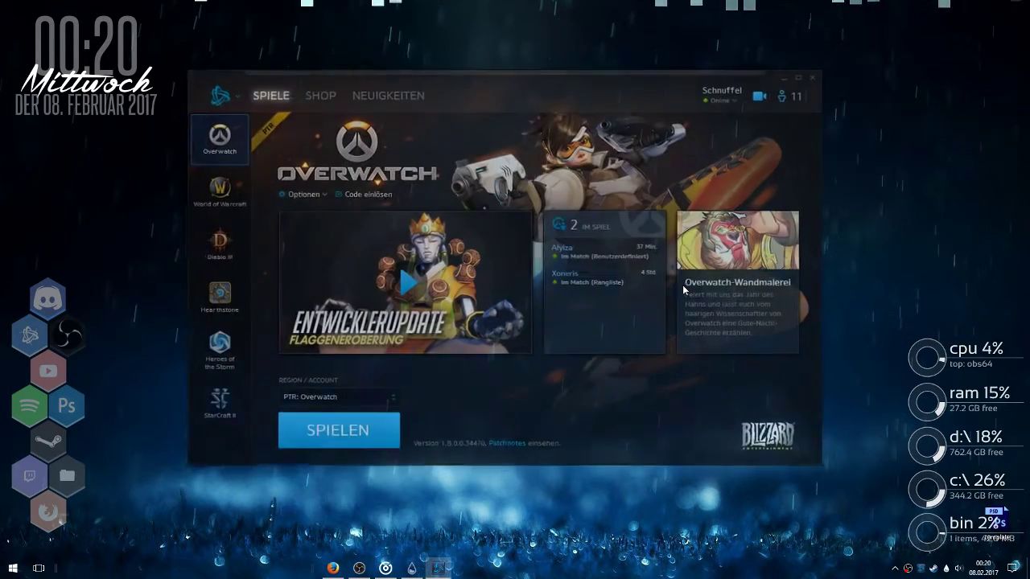
left_click(816, 77)
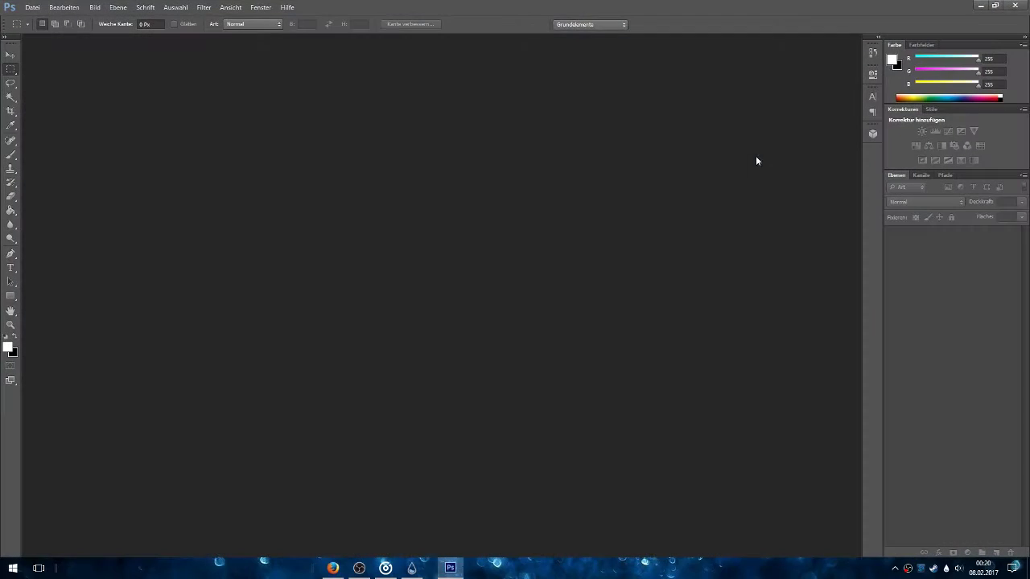
left_click(1014, 4)
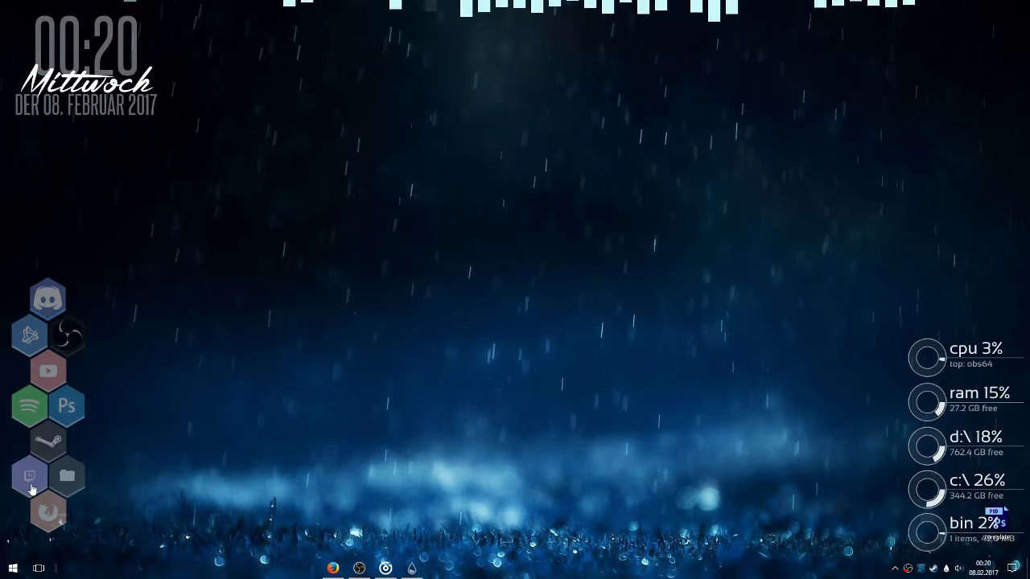
left_click(34, 481)
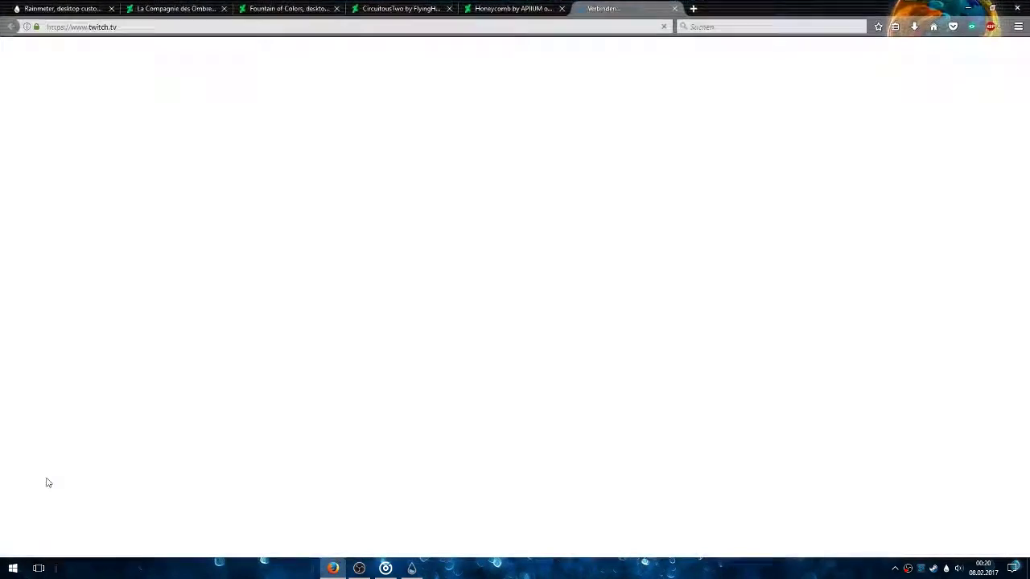
left_click(675, 8)
left_click(969, 12)
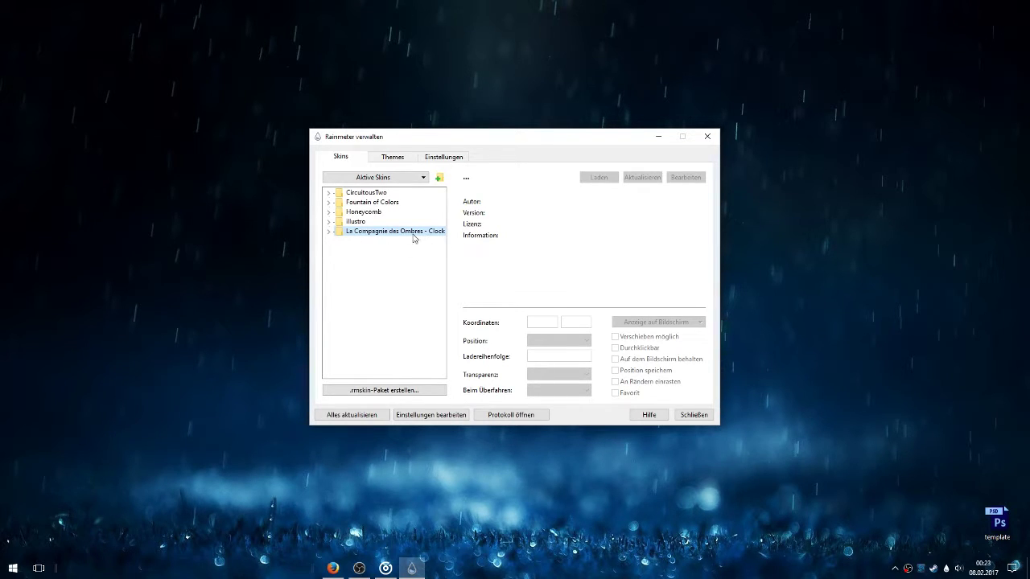
- Load the La Compagnie des Ombres clock skin, try its English version and switch back to the German one
left_click(329, 232)
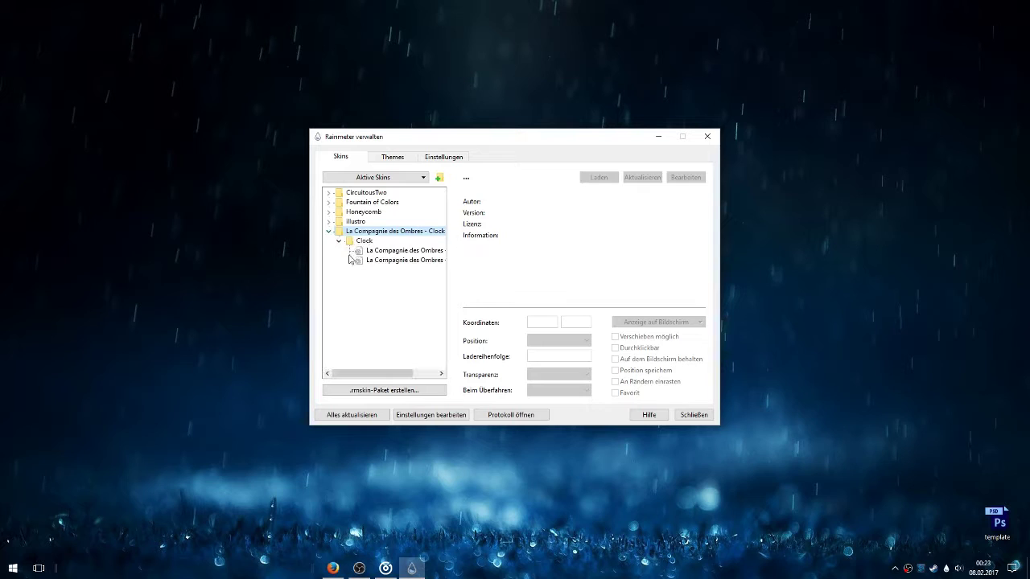
double_click(397, 252)
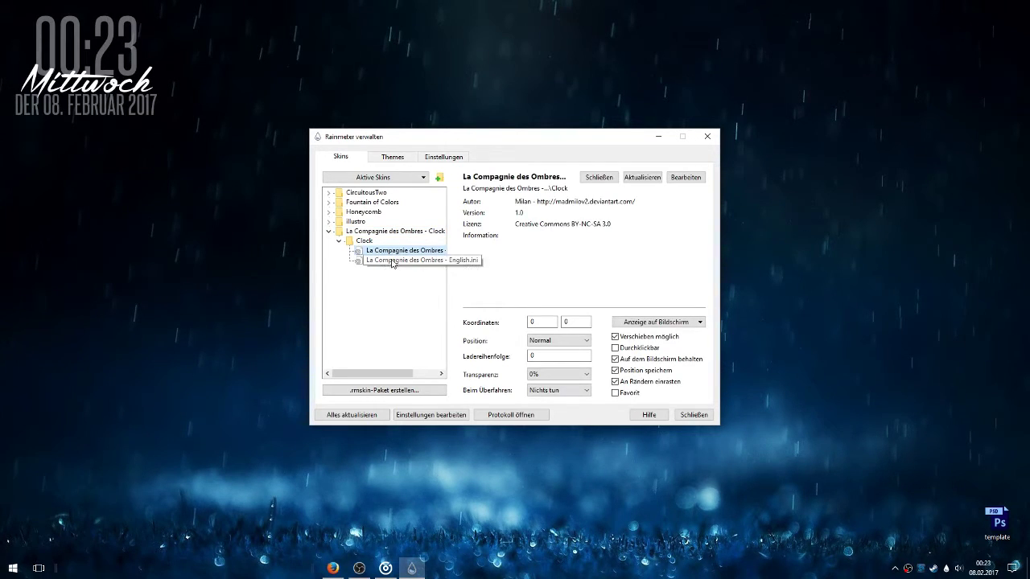
double_click(410, 261)
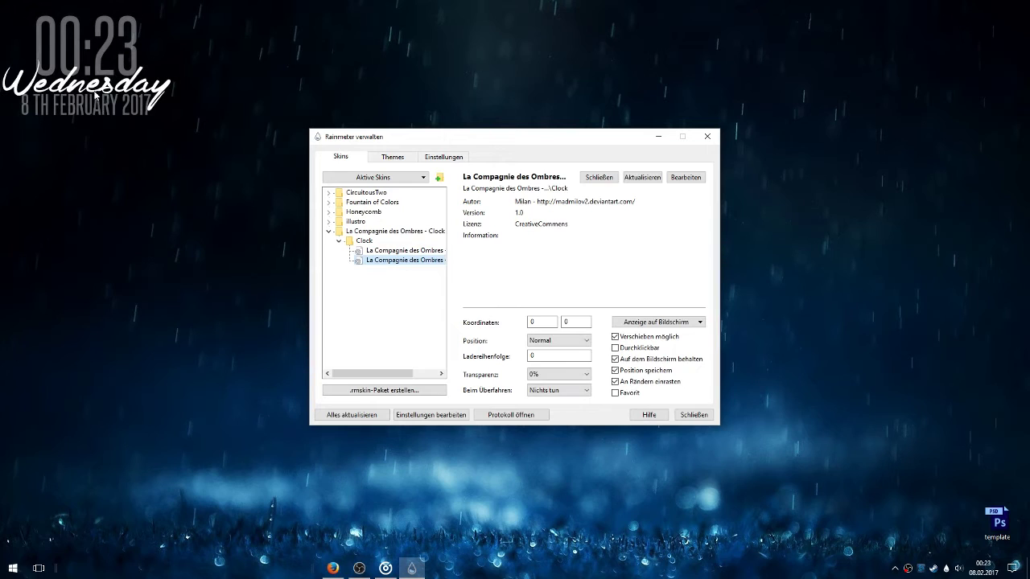
double_click(413, 250)
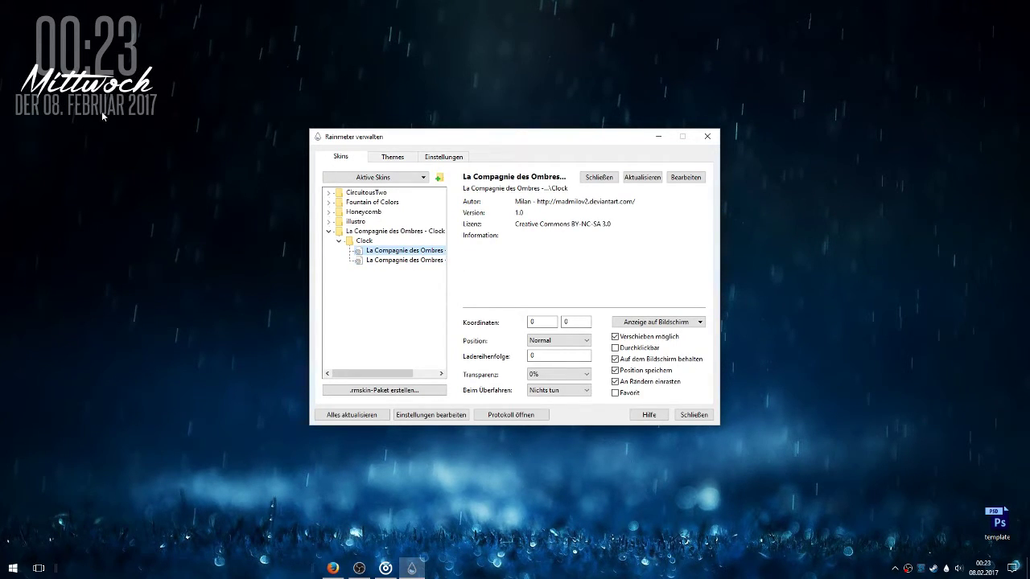
left_click_drag(90, 99, 74, 38)
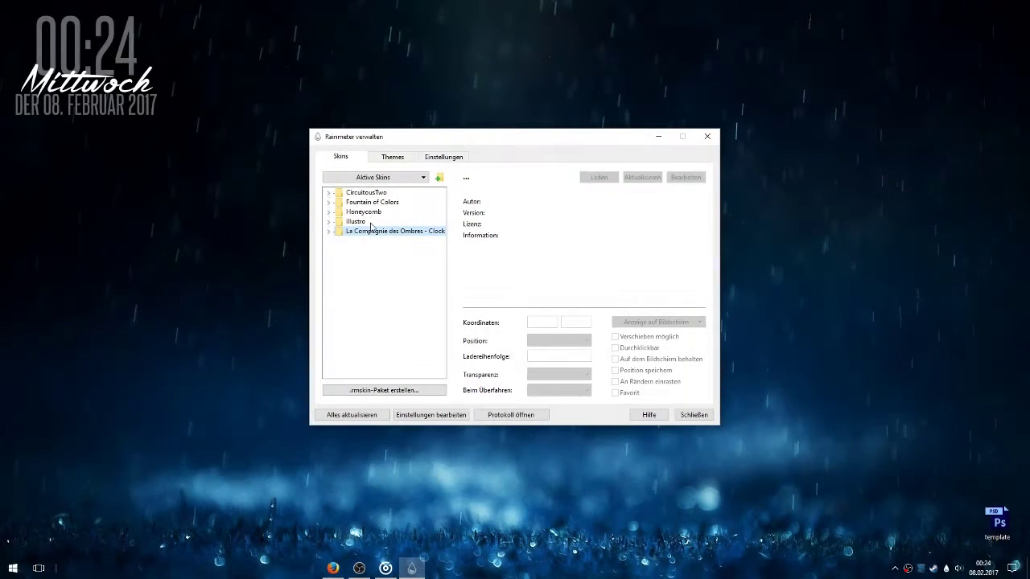
- Load the illustro Clock.ini skin as a trial, unload it again and collapse the illustro folder
left_click(329, 222)
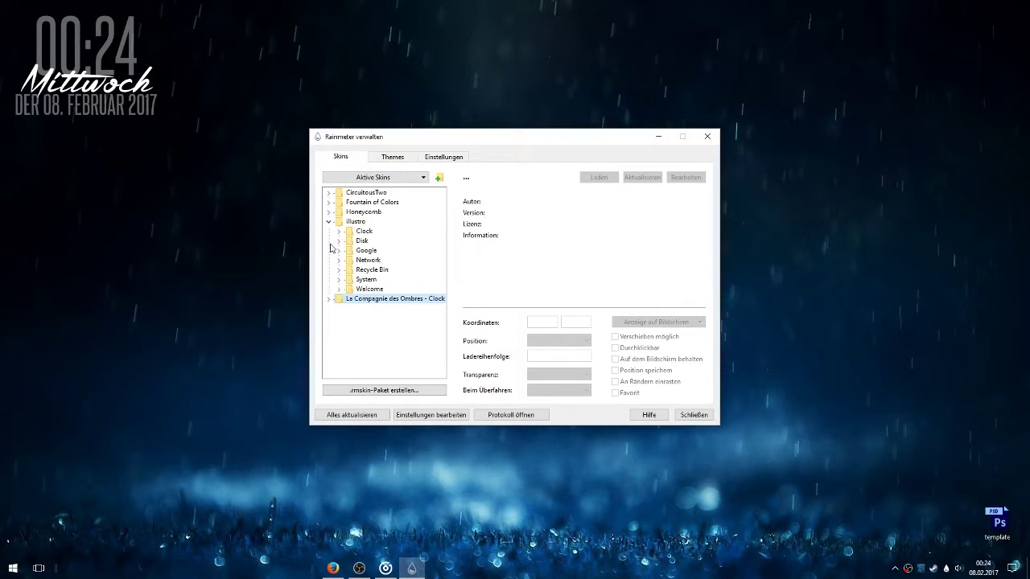
left_click(339, 231)
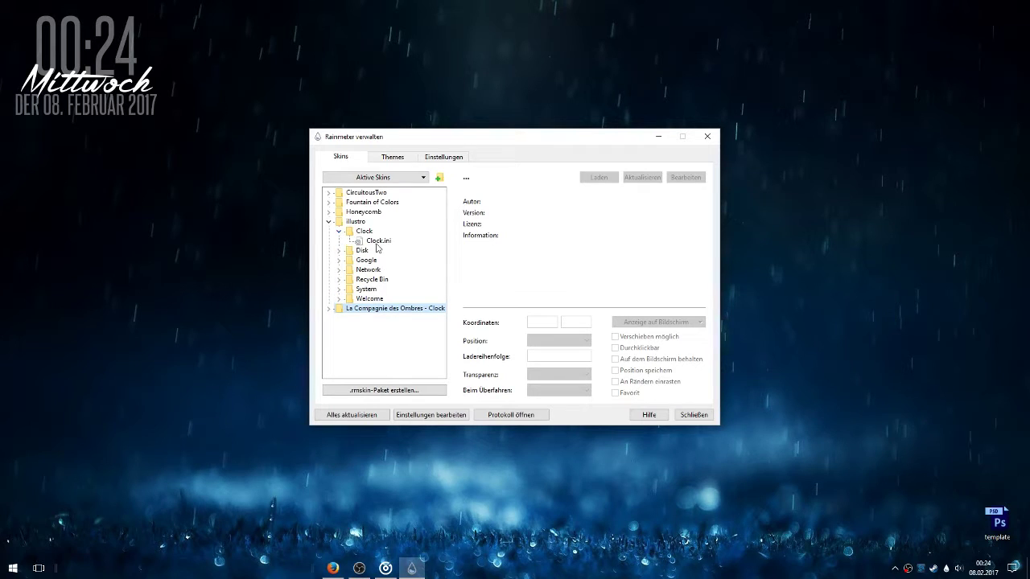
double_click(379, 241)
right_click(983, 21)
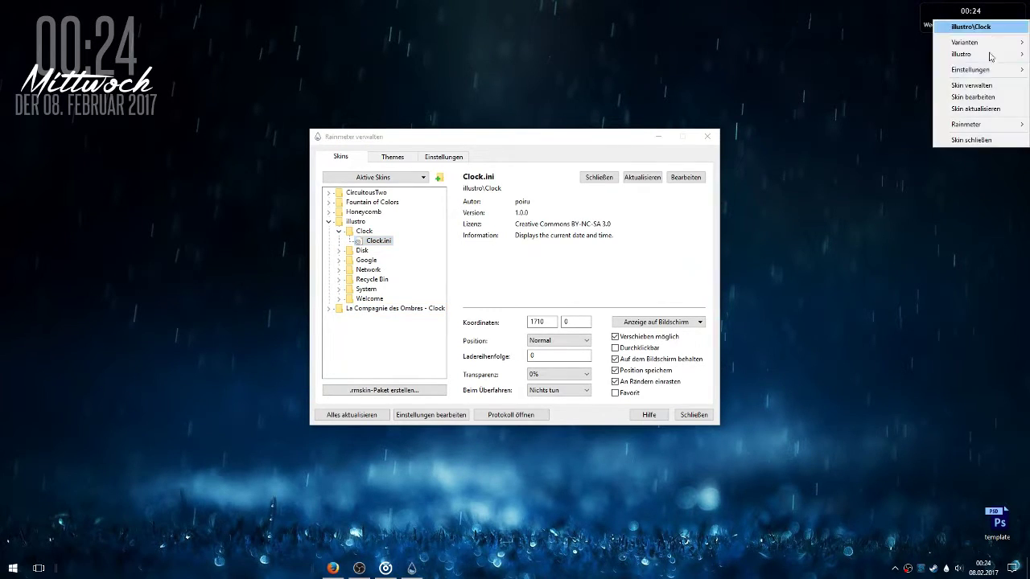
left_click(946, 144)
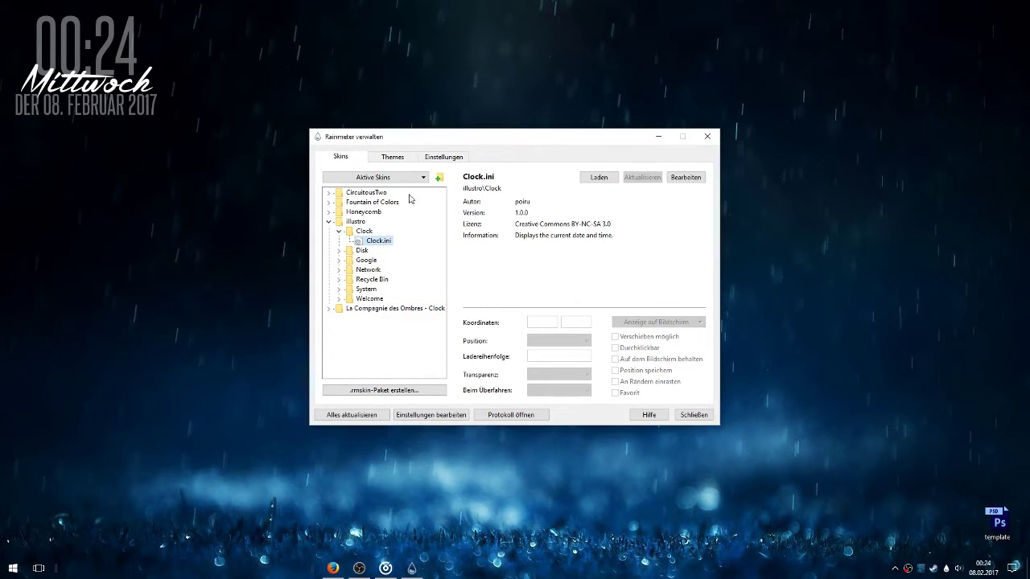
left_click(339, 231)
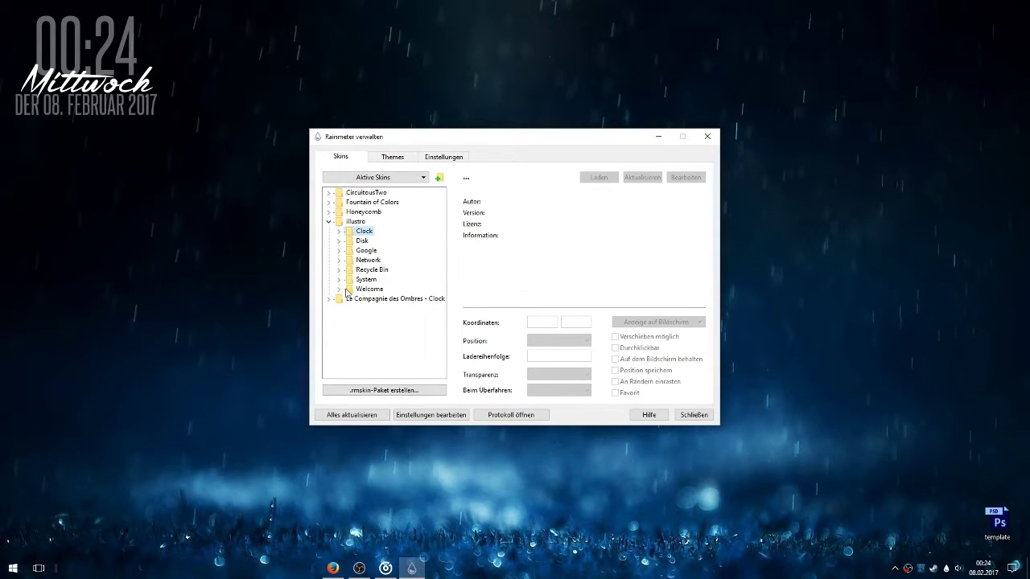
double_click(346, 222)
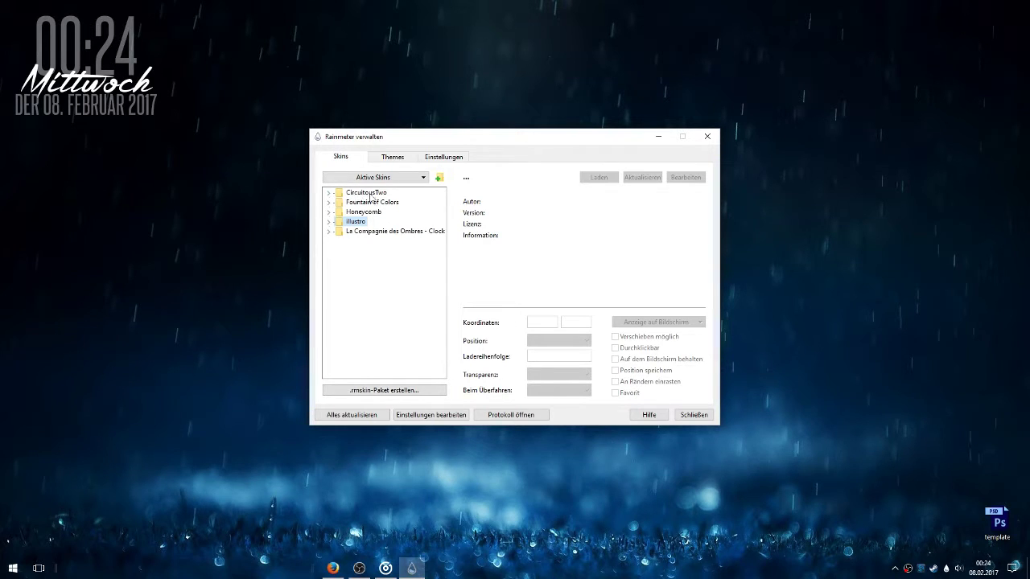
- Load the CircuitousTwo bin.ini skin and stack it with the disk1 and disk2 skins above the template file on the desktop
left_click(330, 193)
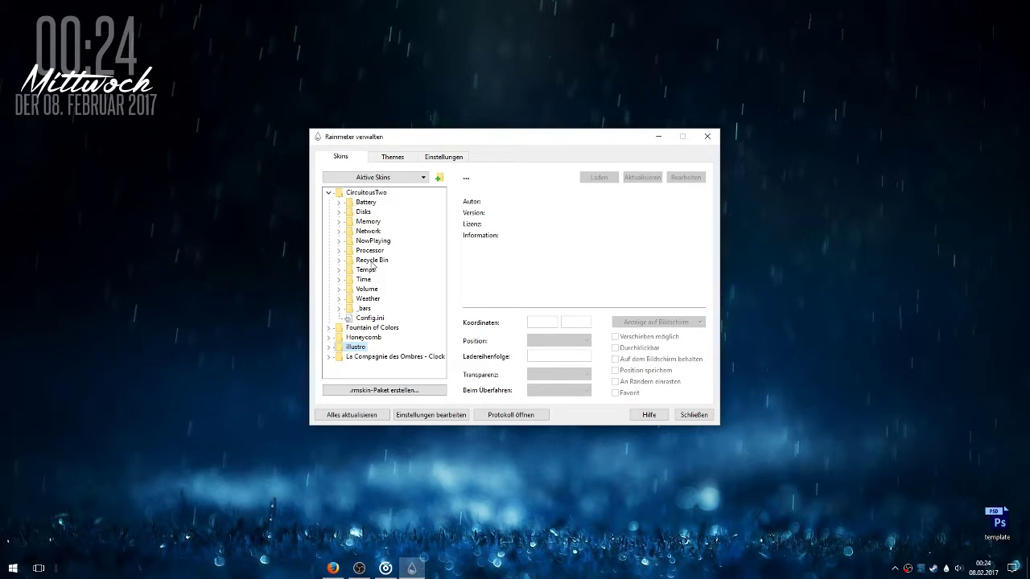
left_click(339, 260)
double_click(374, 269)
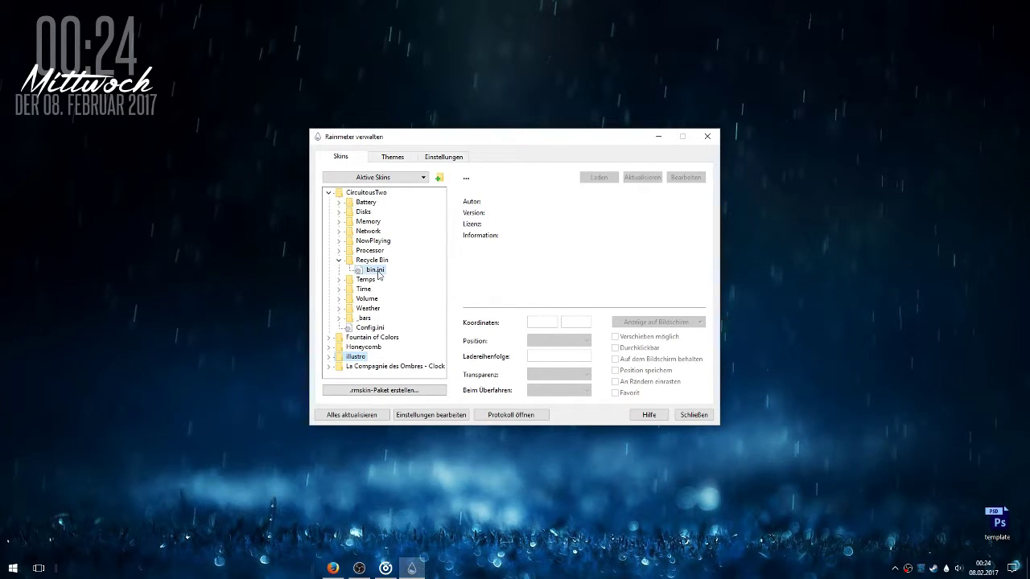
left_click_drag(38, 32, 921, 453)
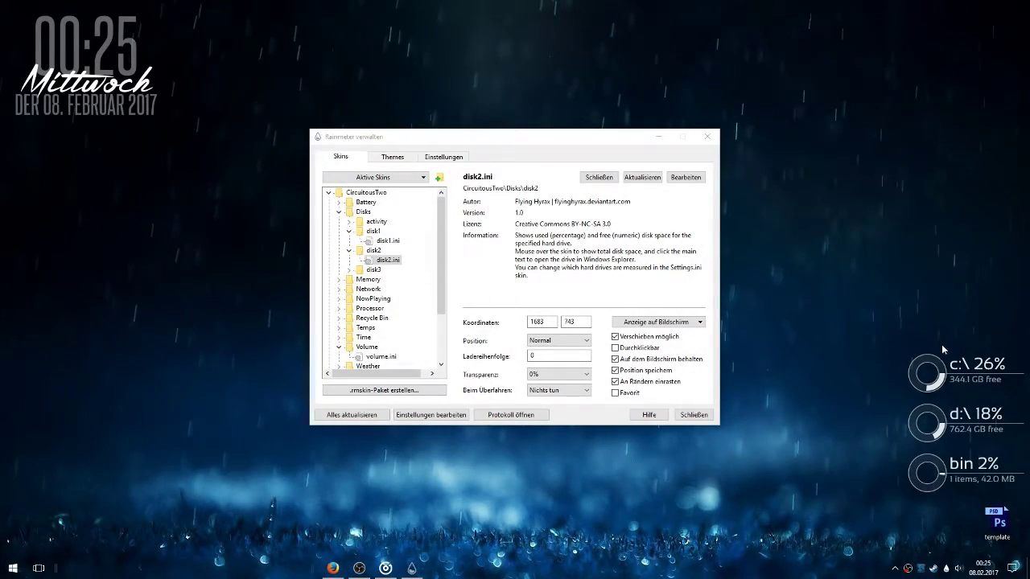
mouse_move(957, 426)
mouse_move(959, 379)
left_click(329, 193)
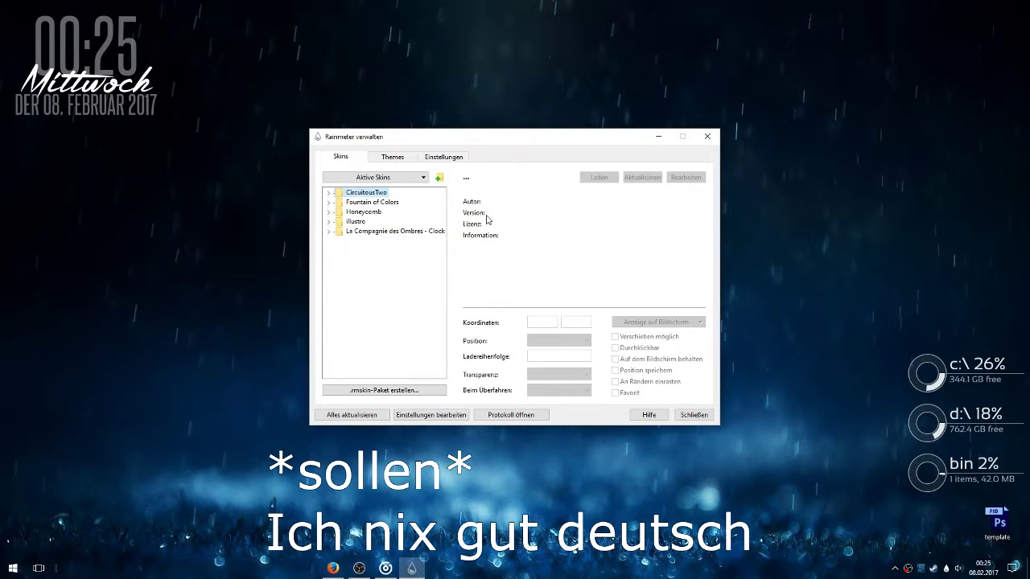
- Set the La Compagnie des Ombres clock skin's position to "Auf dem Desktop"
right_click(114, 90)
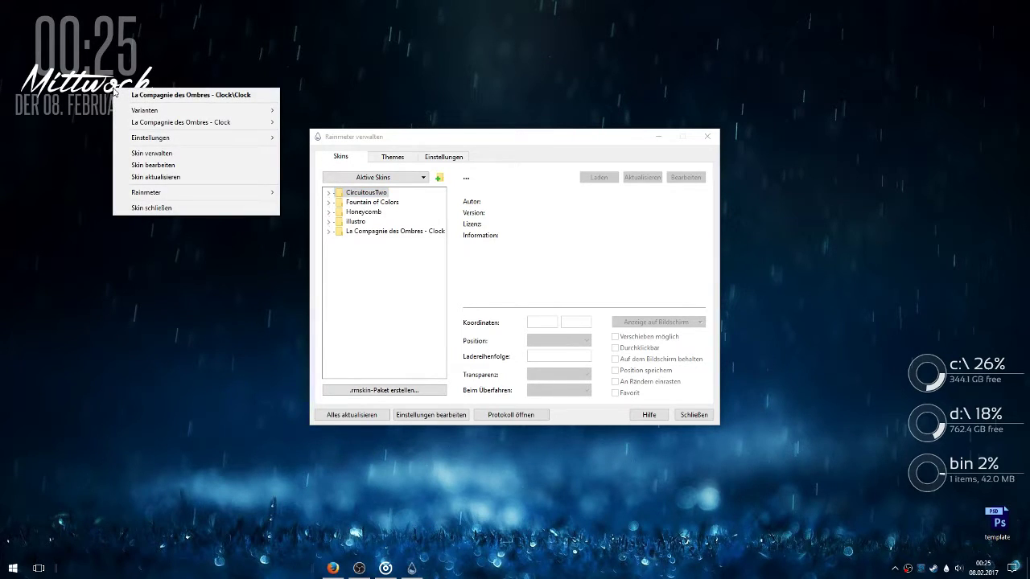
mouse_move(184, 140)
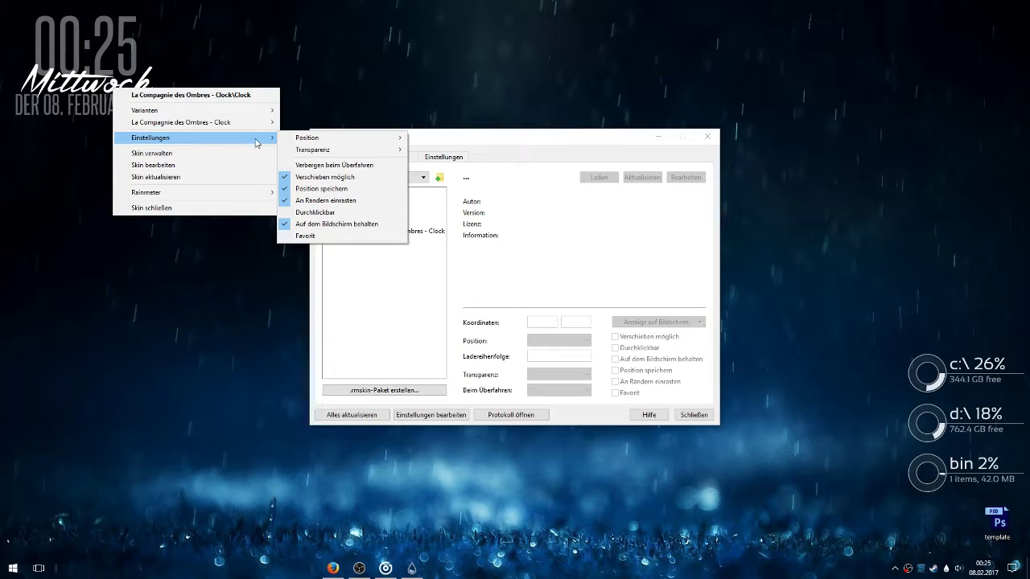
mouse_move(306, 141)
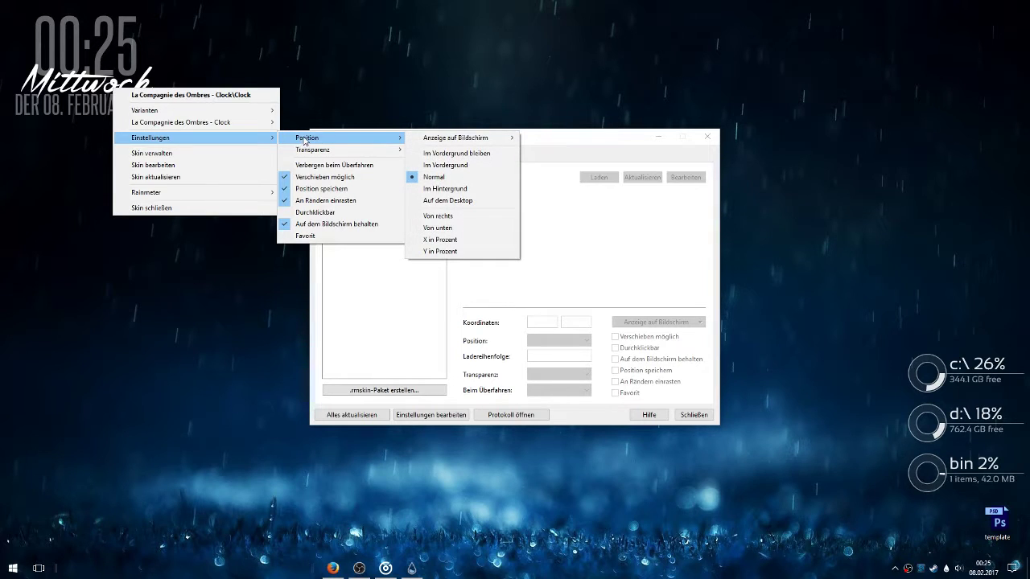
left_click(461, 202)
- Set the position of both CircuitousTwo disk skins, c:\ and d:\, to "Auf dem Desktop"
right_click(928, 366)
mouse_move(937, 420)
mouse_move(855, 417)
left_click(956, 481)
right_click(929, 420)
mouse_move(947, 473)
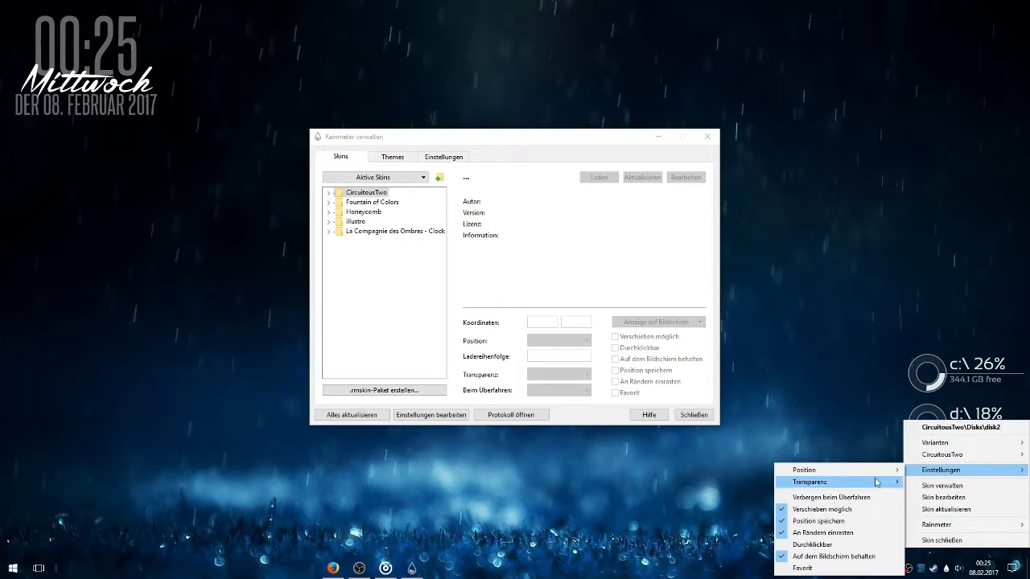
mouse_move(890, 471)
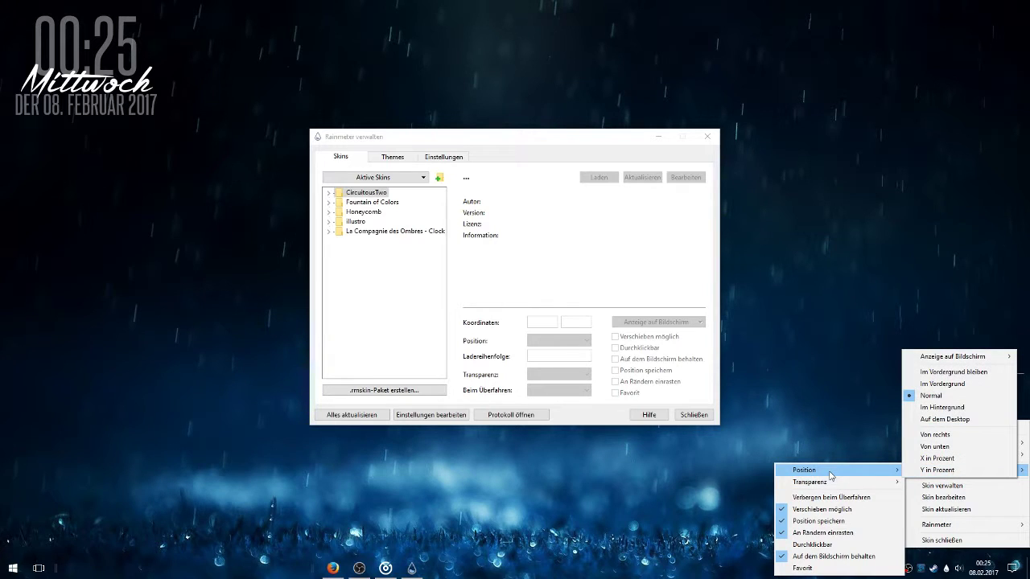
left_click(947, 425)
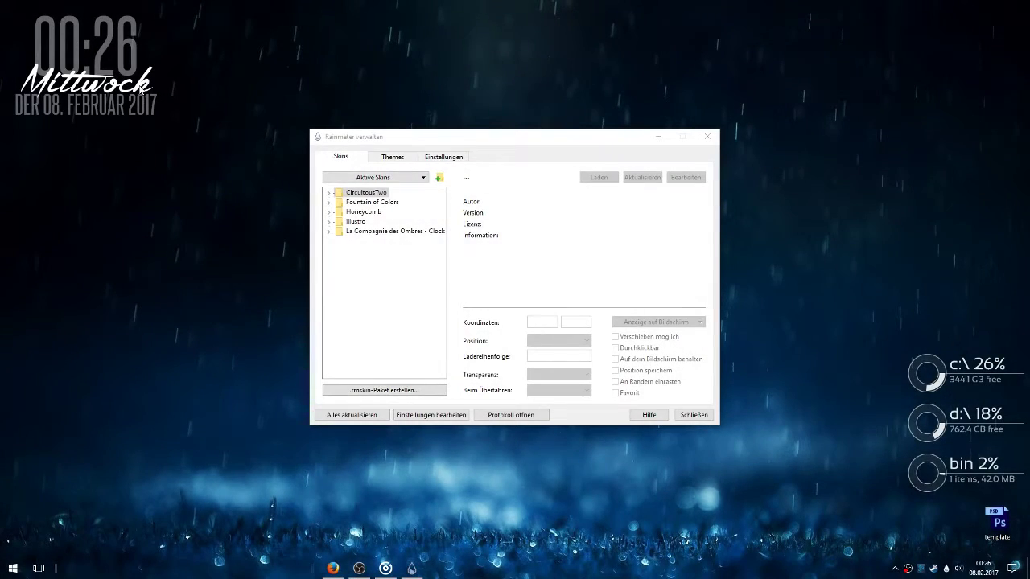
- Try a transparency of 60% for the La Compagnie des Ombres clock skin
right_click(141, 91)
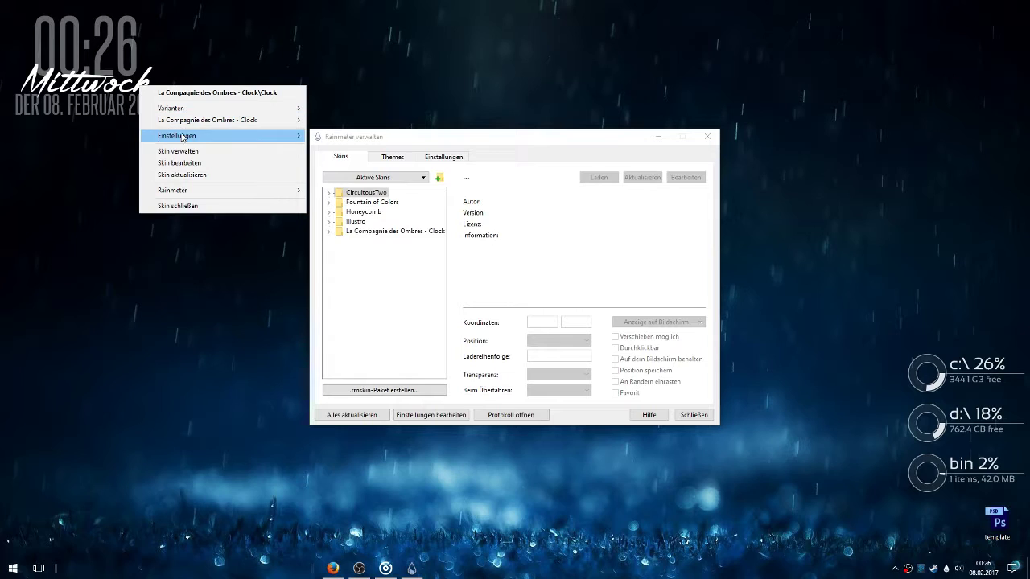
mouse_move(185, 137)
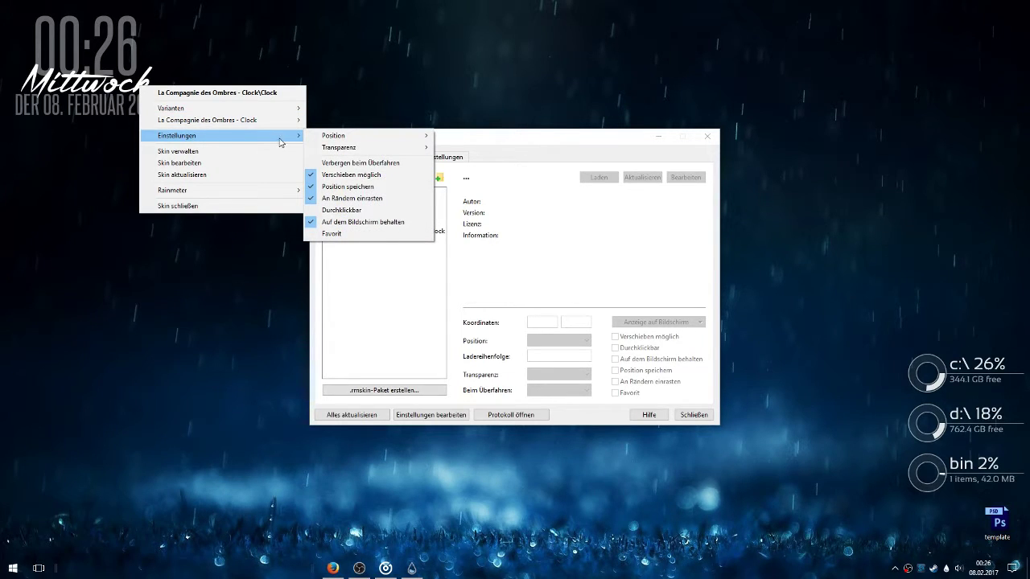
mouse_move(350, 151)
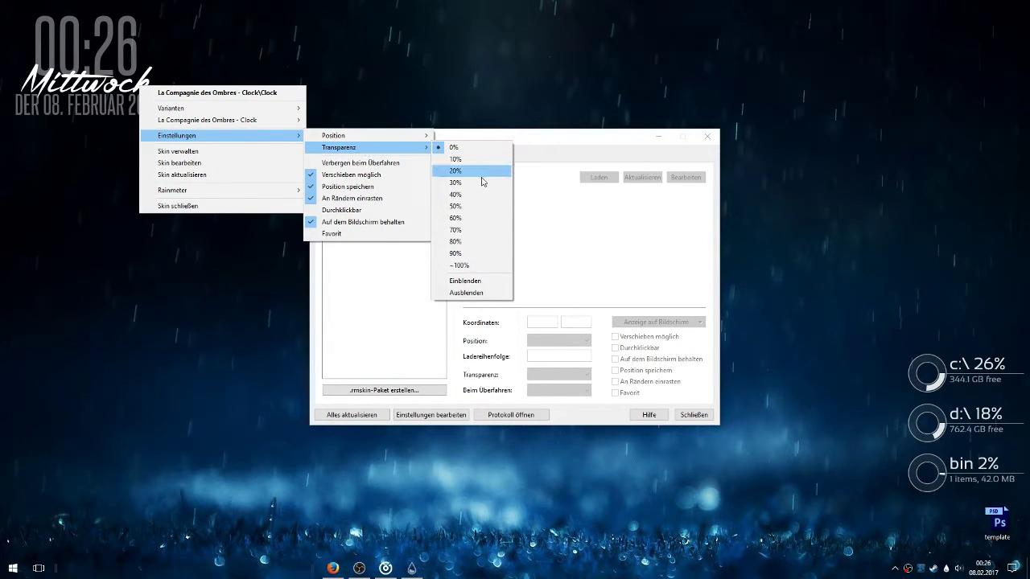
left_click(476, 222)
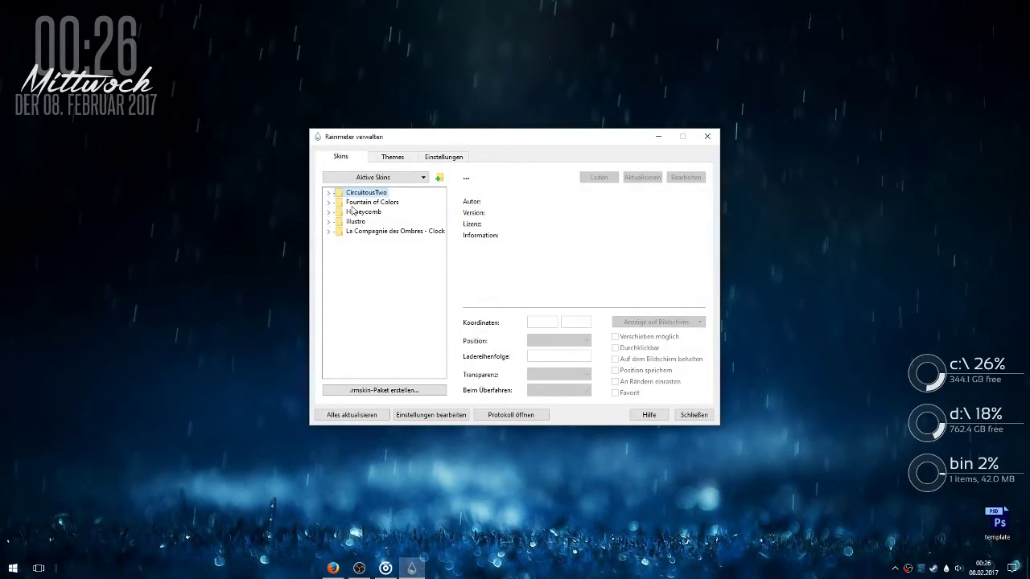
- Load the Fountain of Colors.ini visualizer skin and switch its color mode to Single color in its options
left_click(329, 203)
double_click(370, 279)
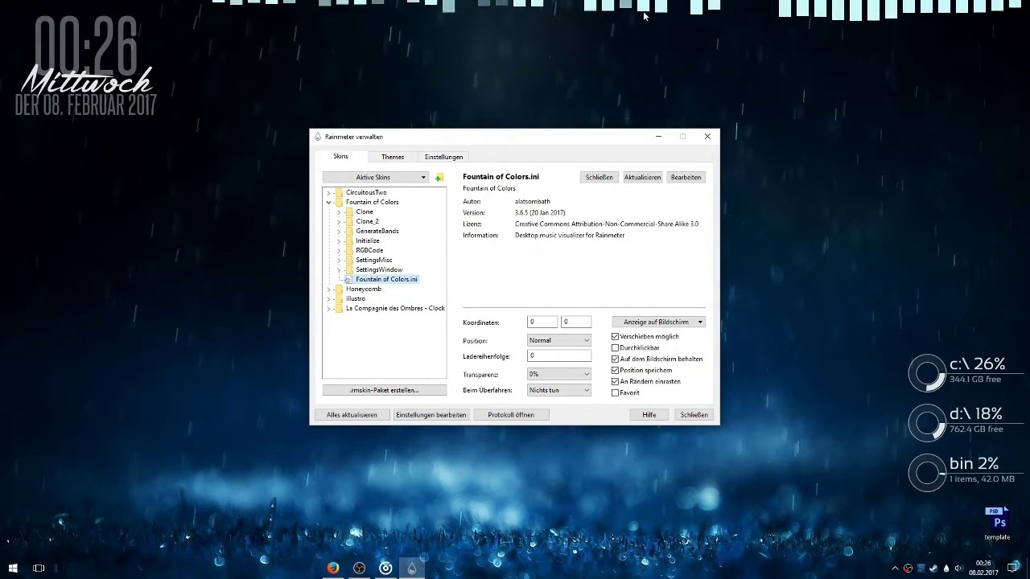
right_click(772, 12)
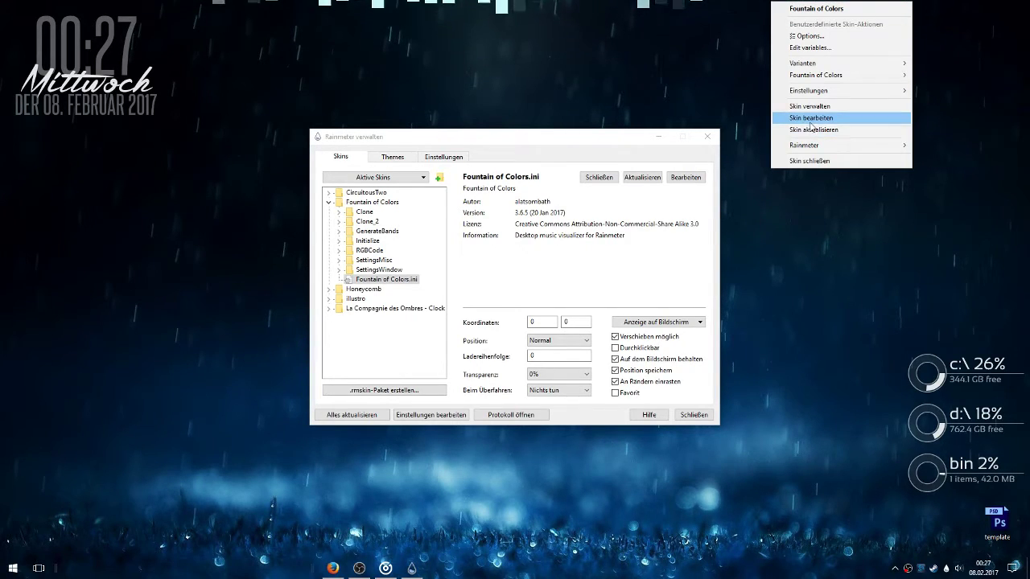
left_click(821, 39)
left_click_drag(127, 8, 212, 96)
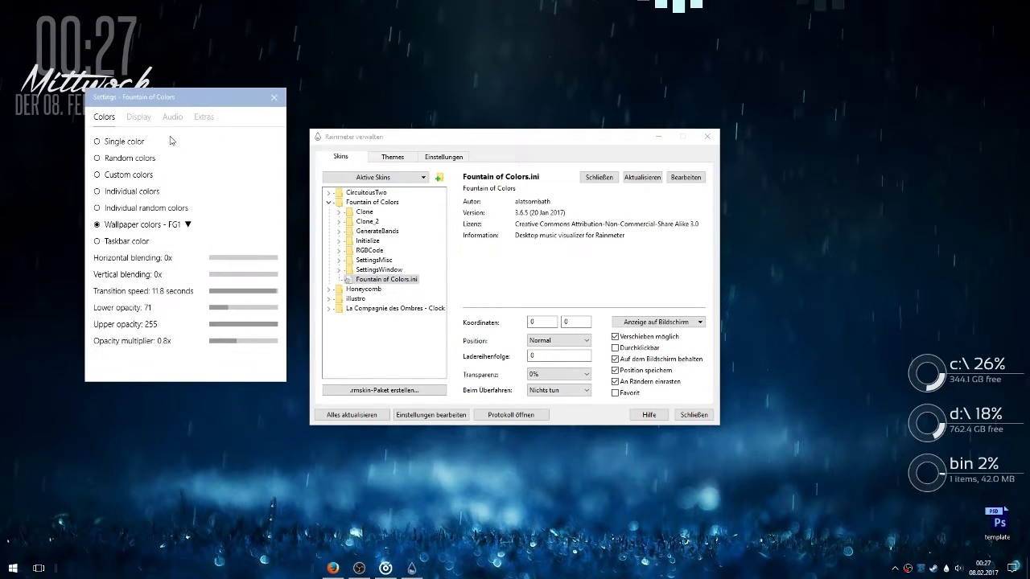
left_click(96, 142)
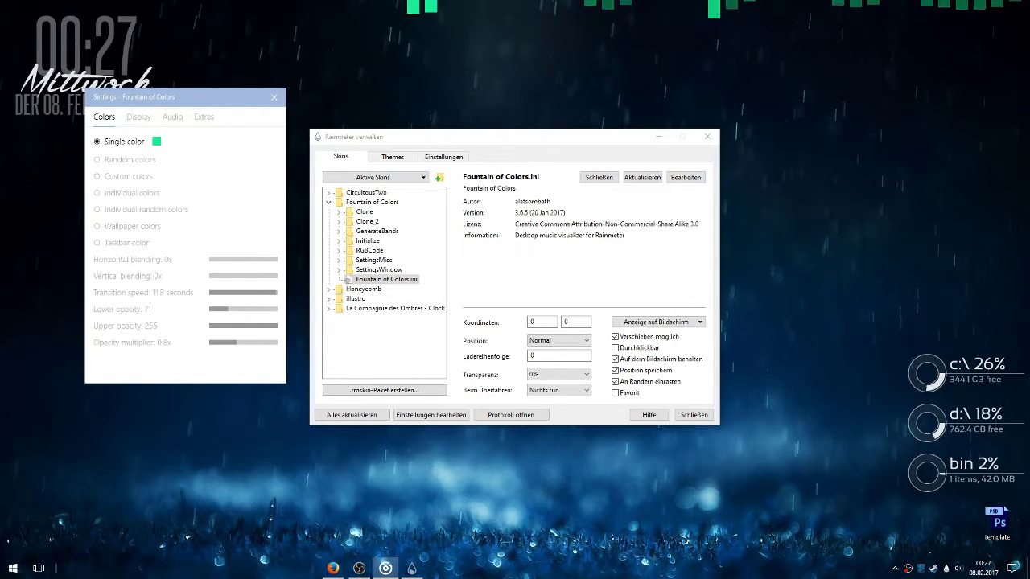
left_click(312, 300)
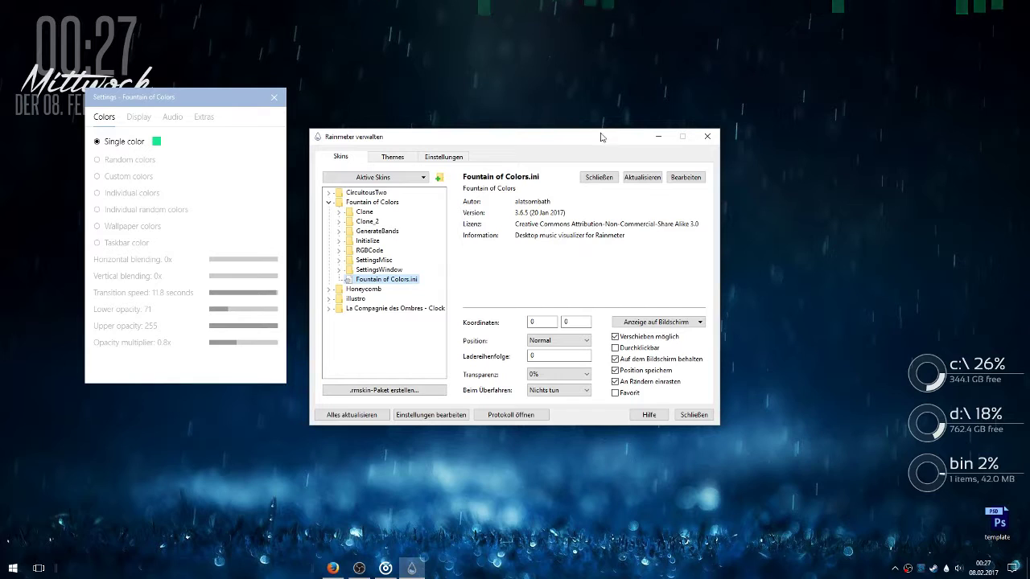
- Try a pinkish red as the single color of the Fountain of Colors visualizer
left_click(156, 144)
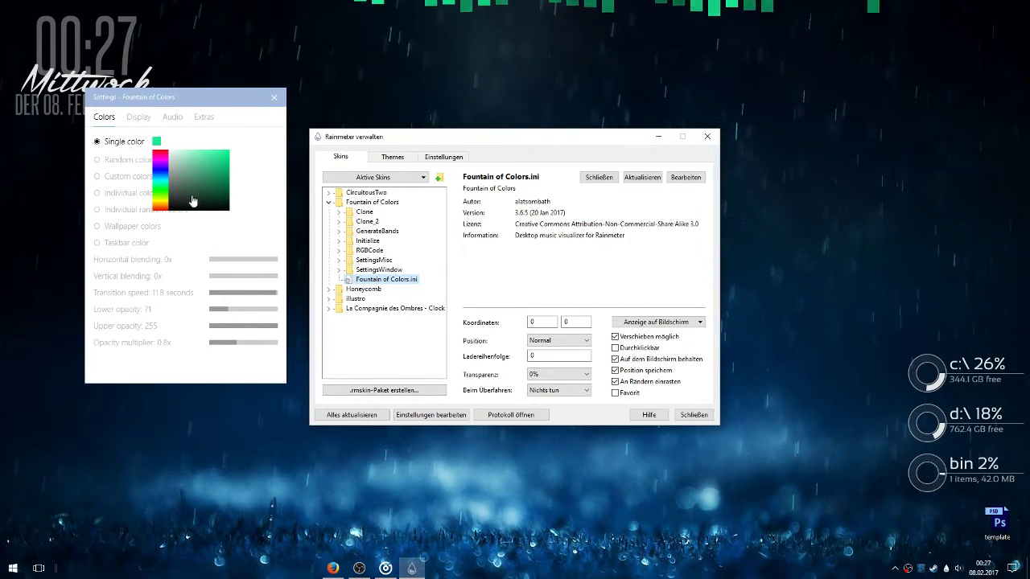
left_click(179, 207)
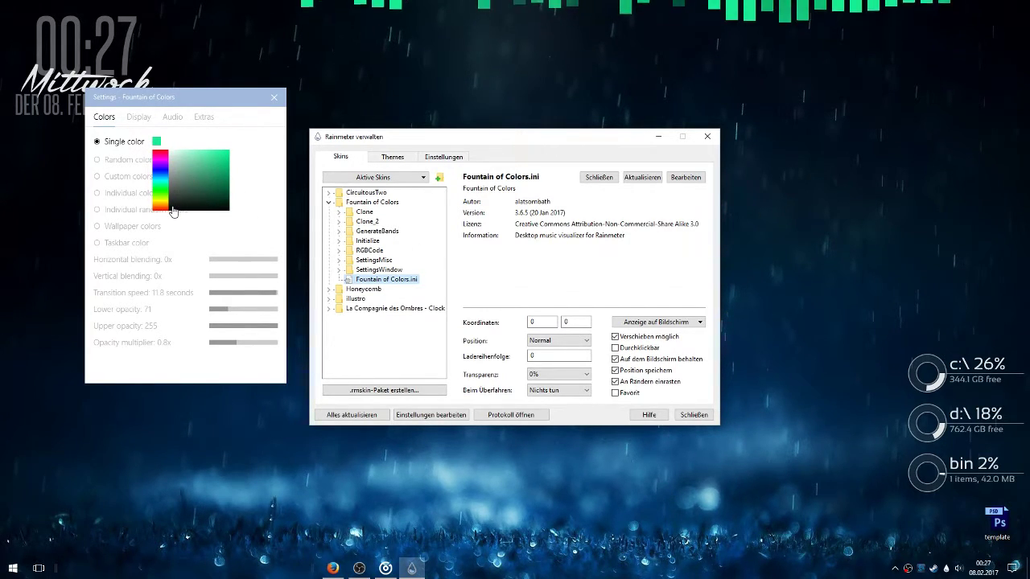
left_click(221, 163)
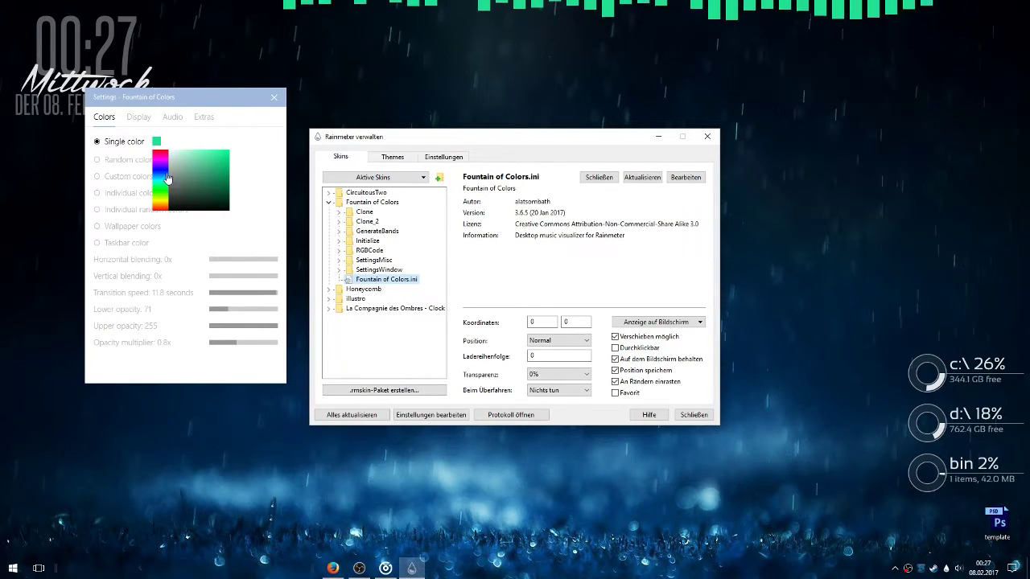
left_click(161, 156)
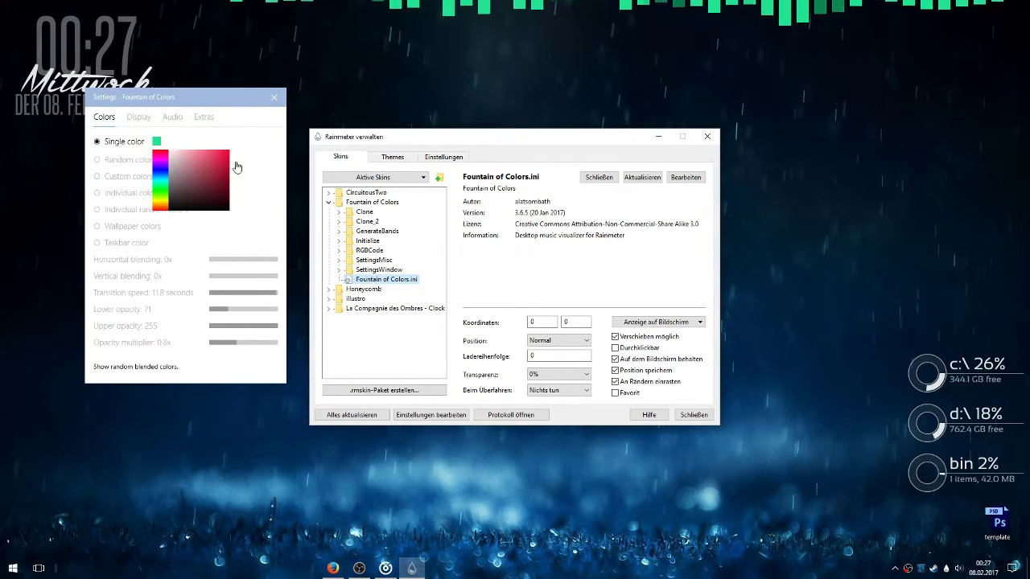
left_click(256, 180)
mouse_move(198, 161)
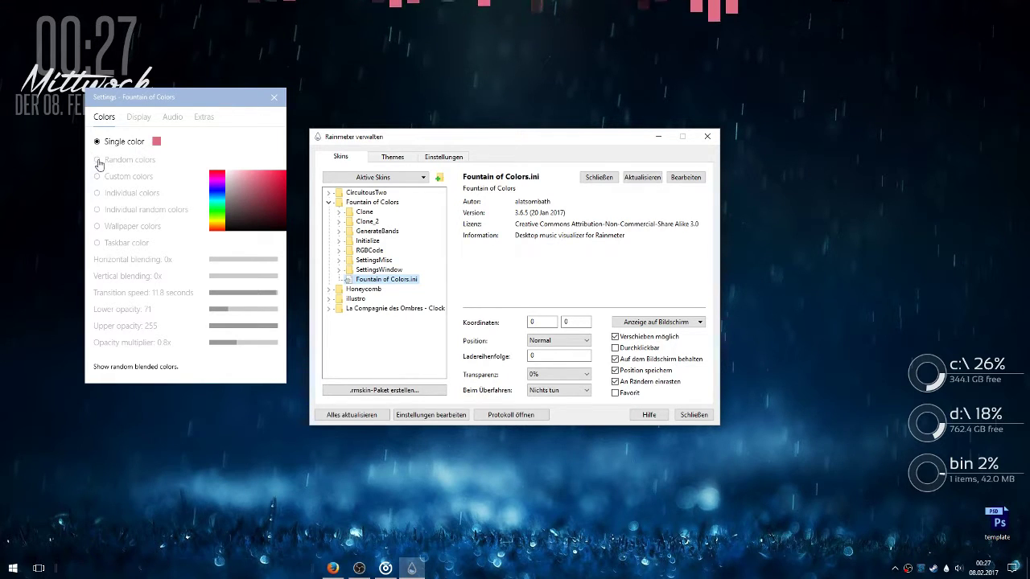
- Try the Random colors and Custom colors modes for the visualizer and settle on Wallpaper colors
left_click(100, 160)
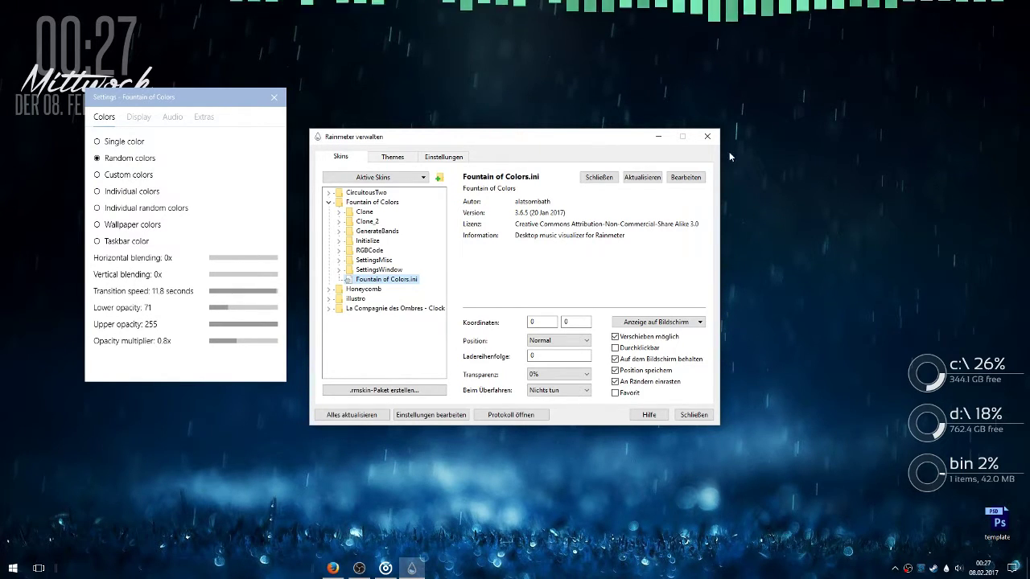
left_click(97, 175)
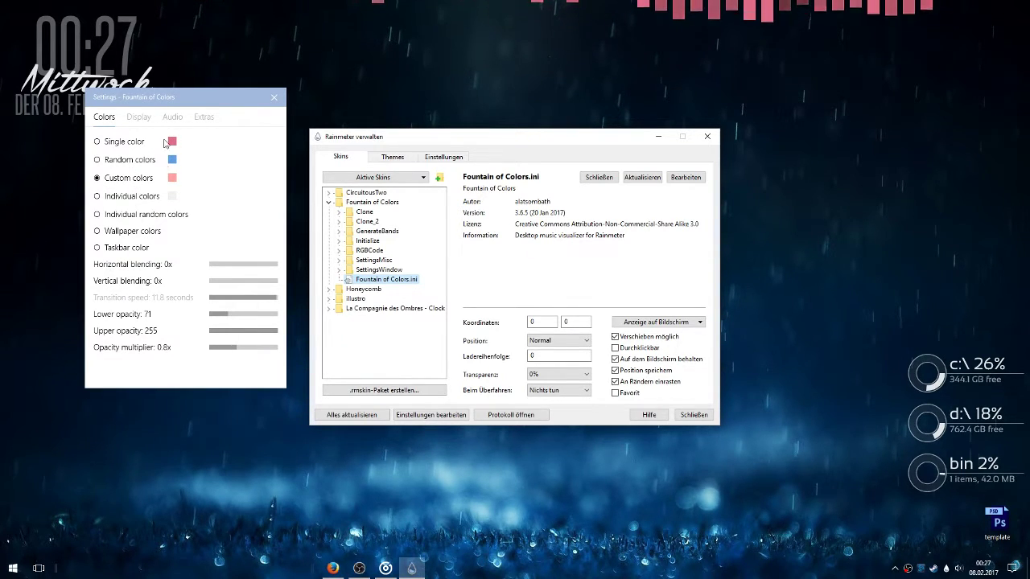
left_click(126, 233)
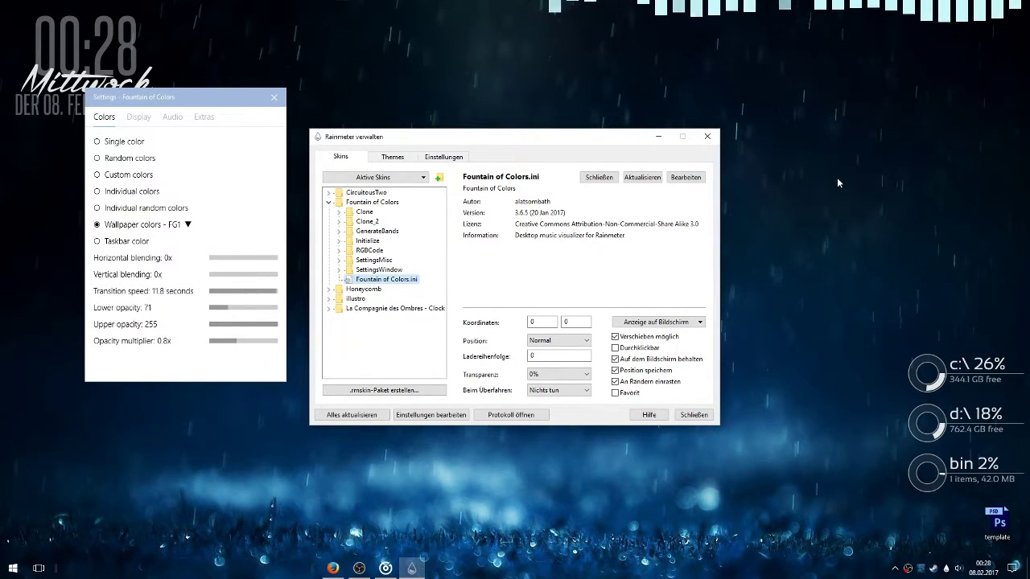
- Move the Rainmeter manager window aside and review the visualizer's Display settings
left_click_drag(513, 144, 702, 216)
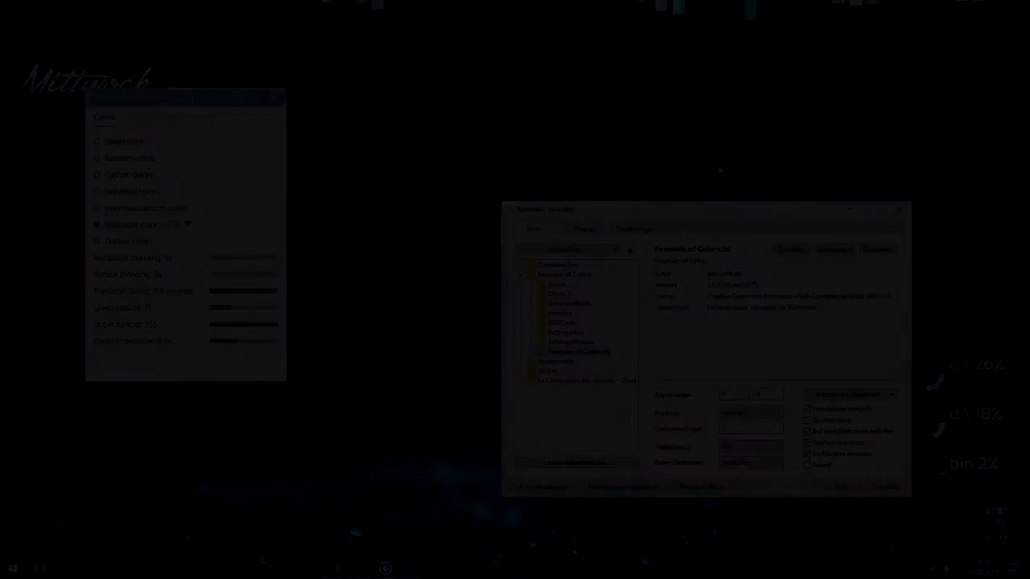
left_click(139, 117)
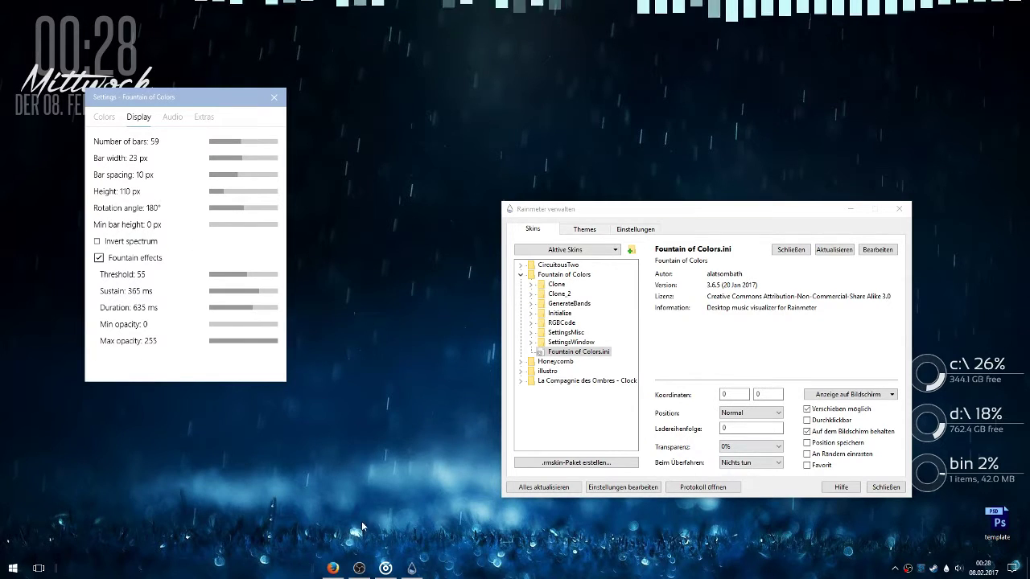
scroll(232, 210, "down", 5)
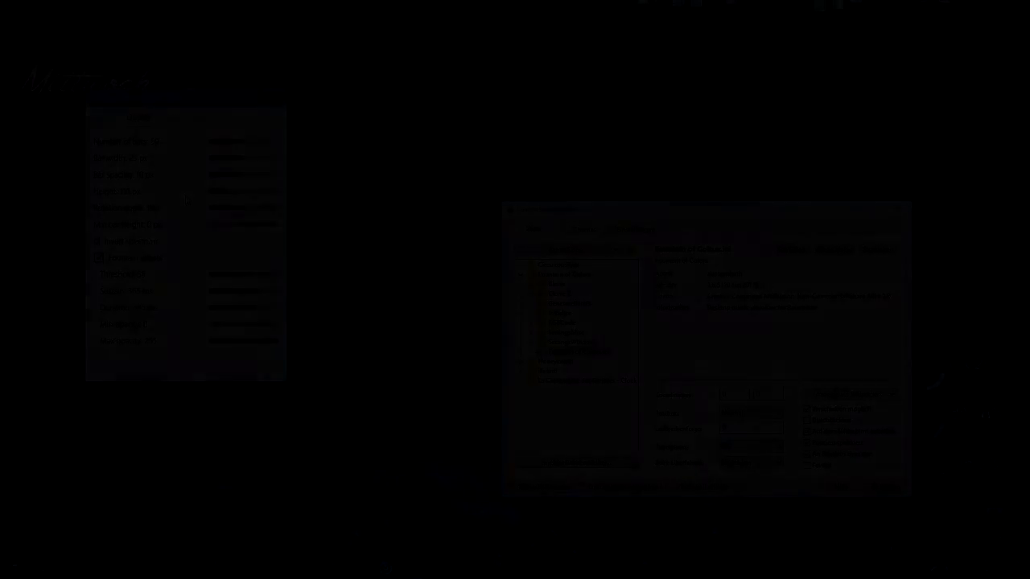
- Try audio sensitivities of 15, 76 and 97 dB for the visualizer and settle on a medium level
left_click(172, 117)
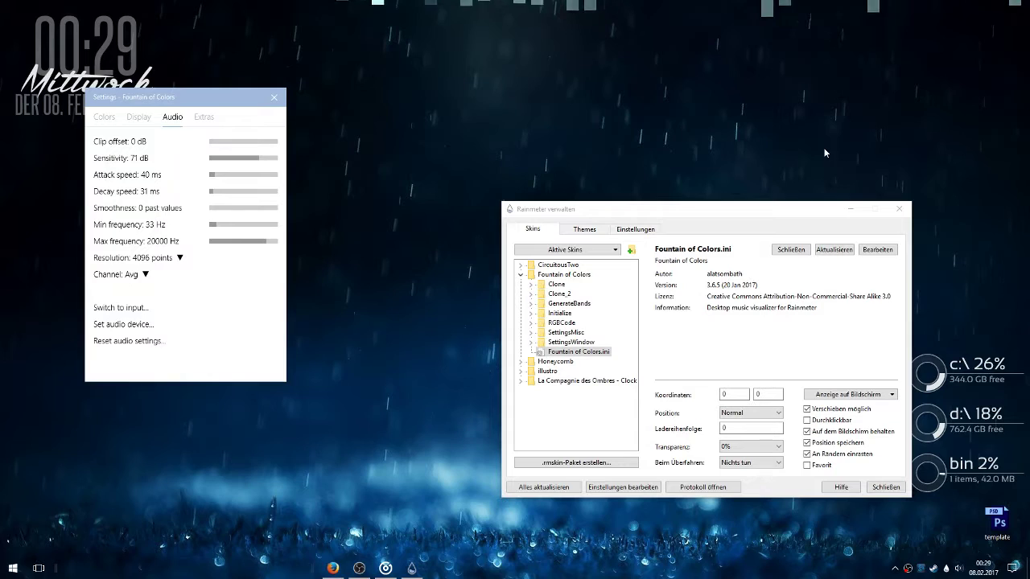
left_click(220, 159)
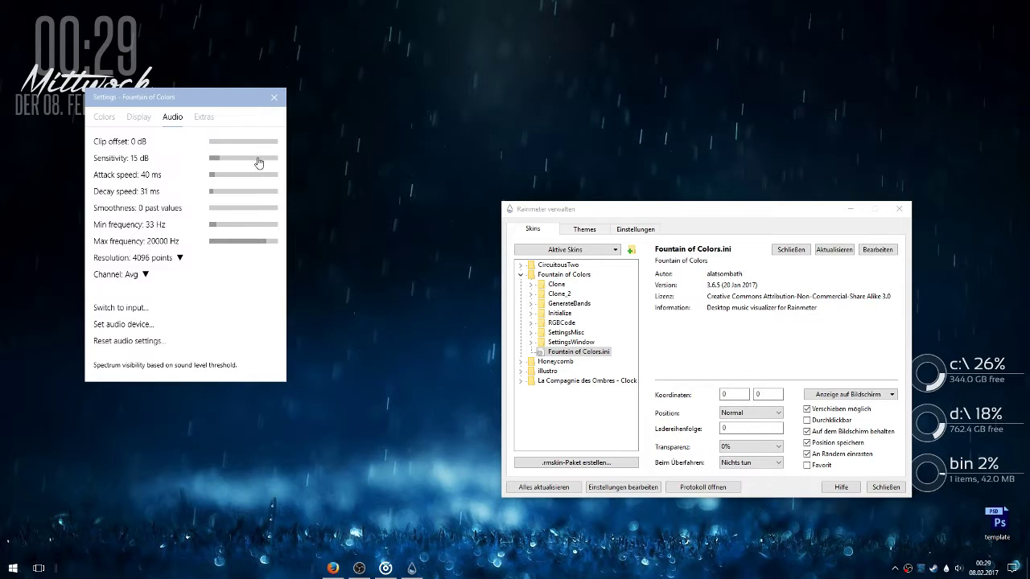
left_click(263, 159)
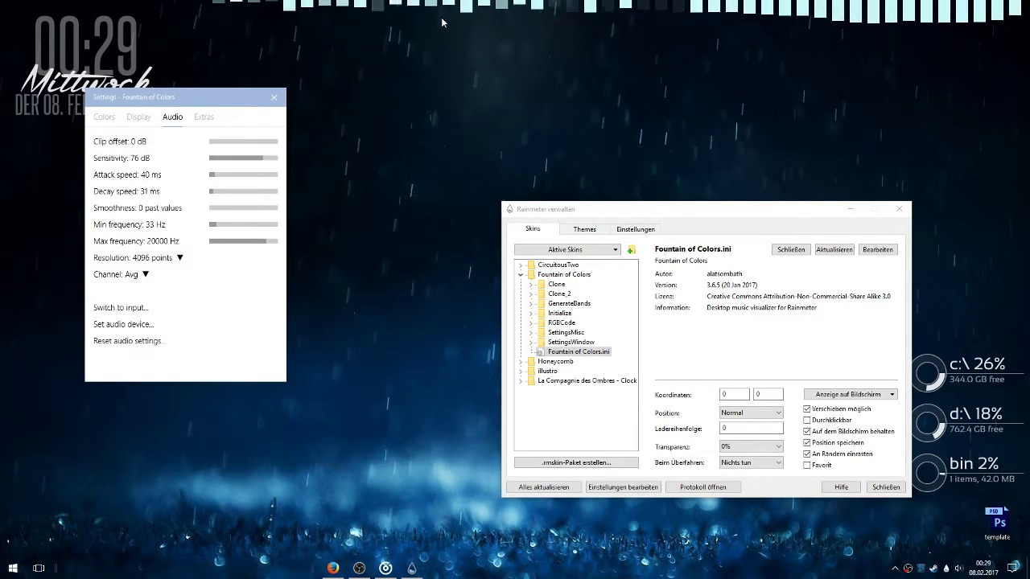
left_click(279, 162)
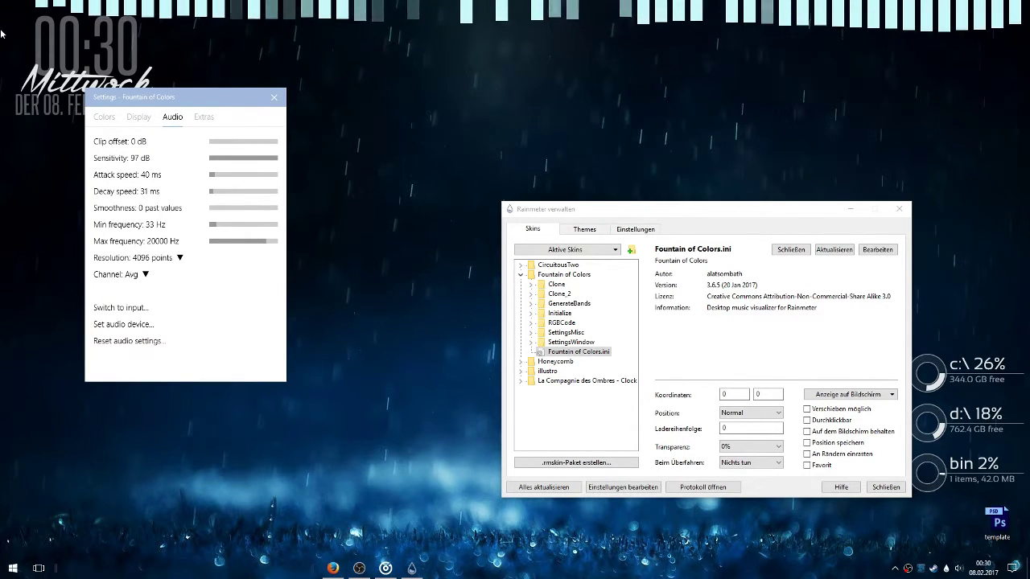
left_click(245, 163)
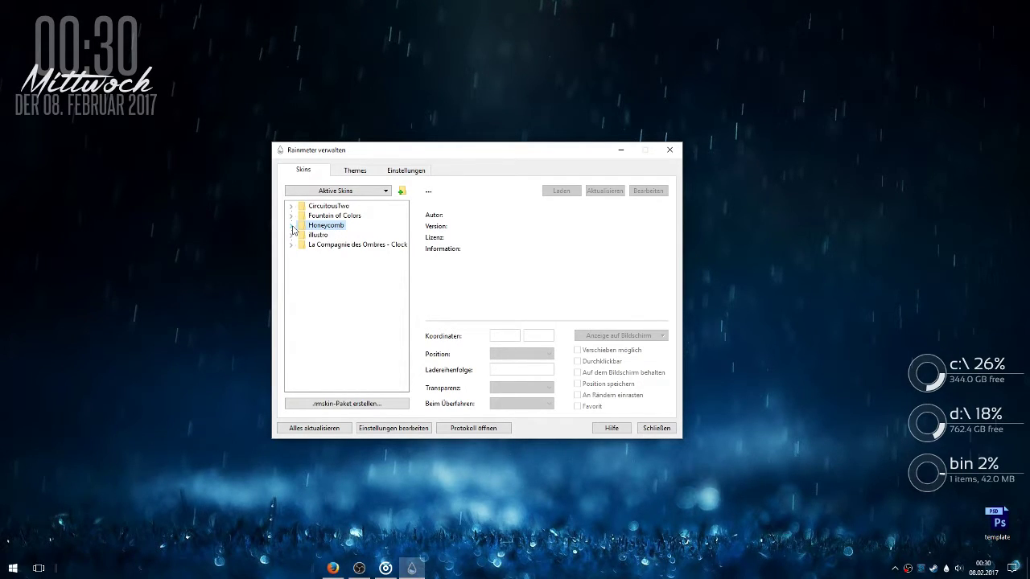
- Expand the Honeycomb skin folder and move the template PSD icon to the lower-left corner of the desktop
left_click(292, 227)
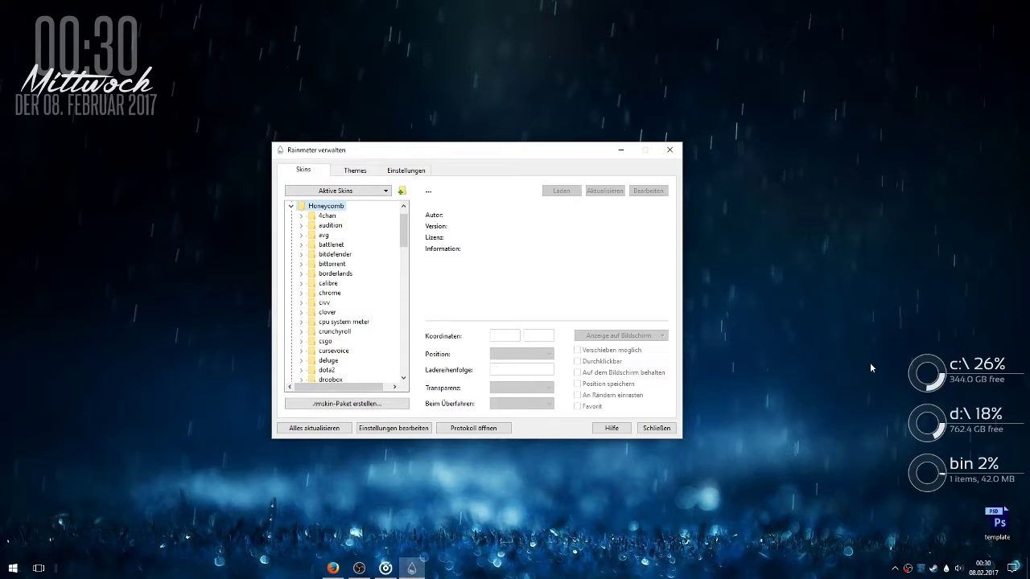
left_click_drag(997, 521, 211, 426)
left_click_drag(29, 516, 30, 518)
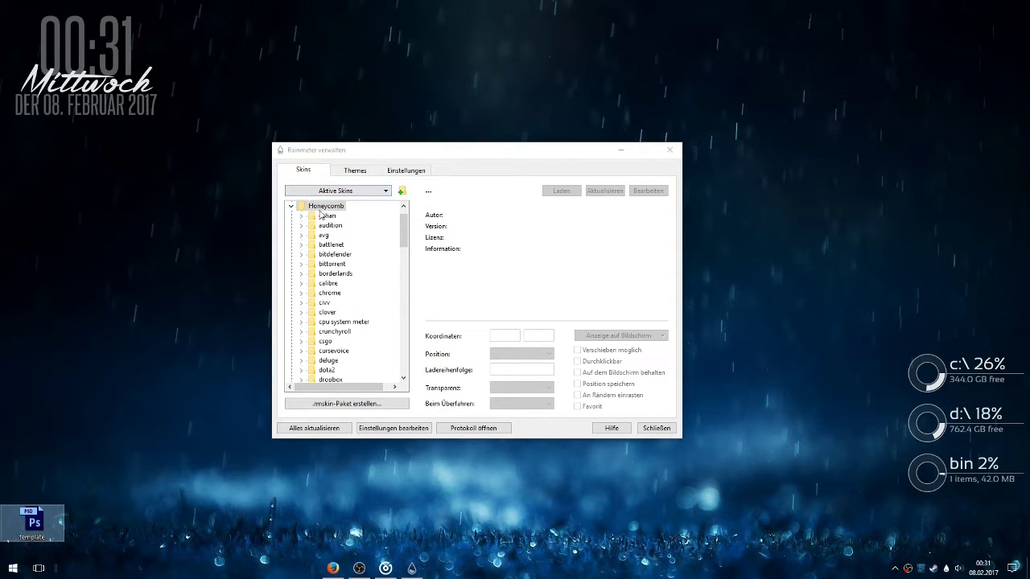
- Load the Honeycomb firefox.ini skin and place its hexagon just above the template icon, at about 62, 783
left_click_drag(404, 220, 413, 339)
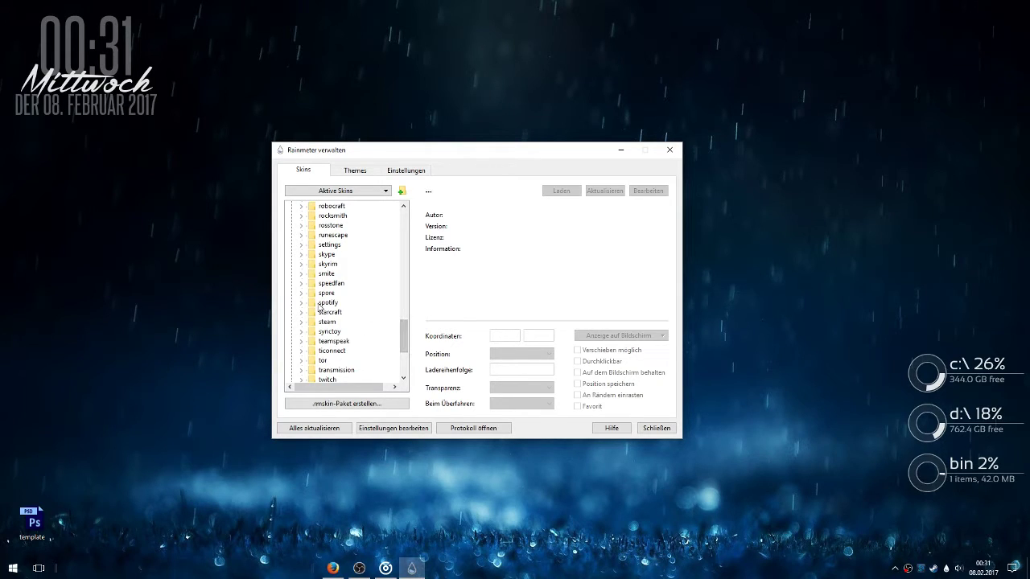
left_click_drag(402, 338, 410, 260)
left_click(303, 255)
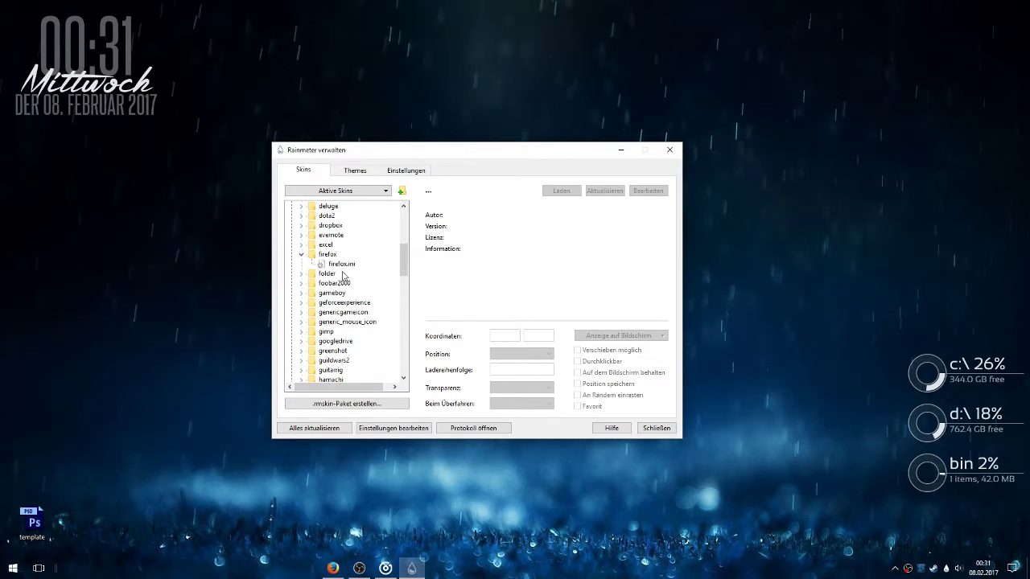
double_click(345, 265)
left_click_drag(23, 30, 64, 453)
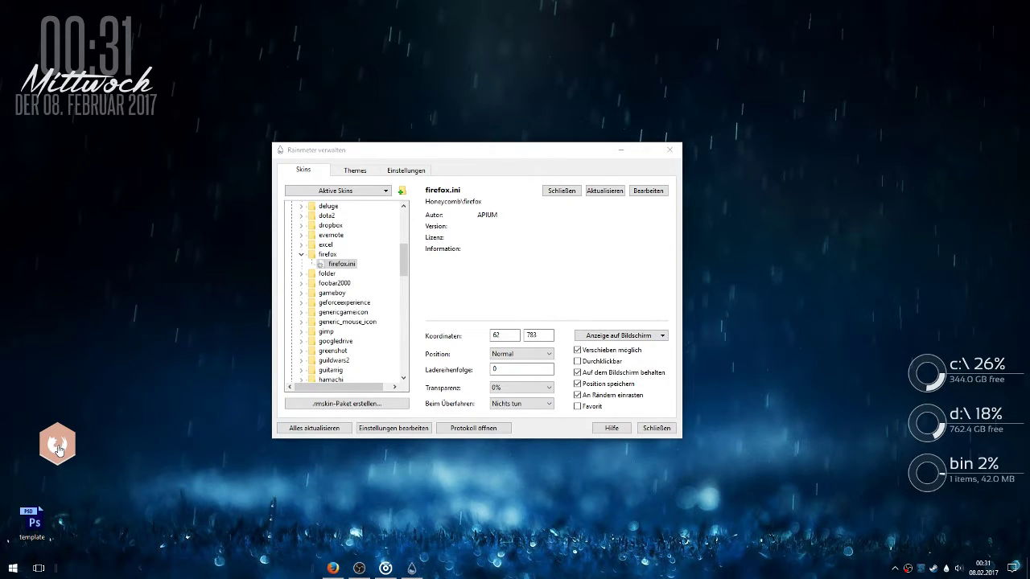
- Test the Firefox launcher by opening and closing the browser, and browse the neighbouring Honeycomb skin folders
left_click(58, 451)
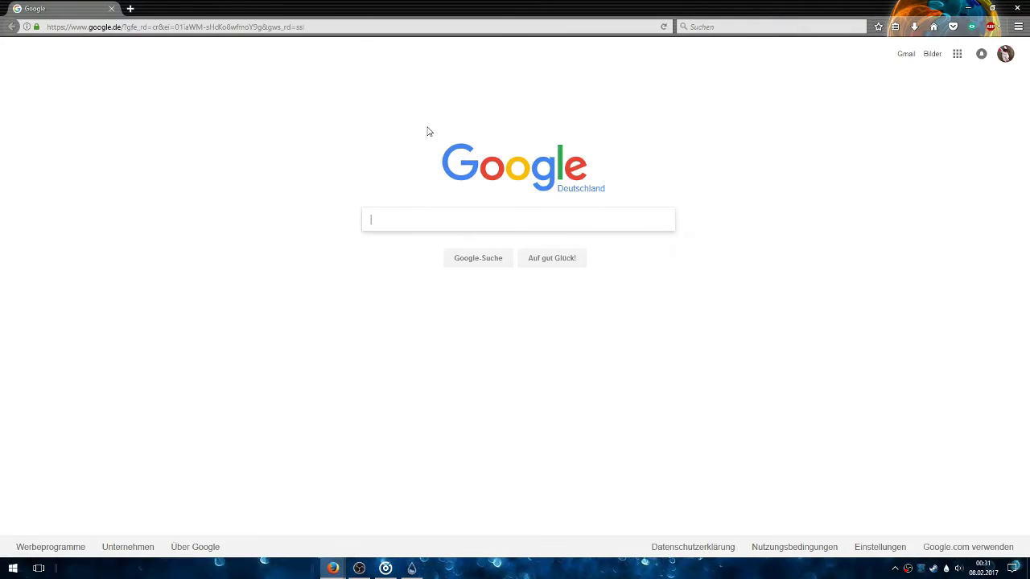
left_click(1017, 8)
scroll(403, 262, "up", 2)
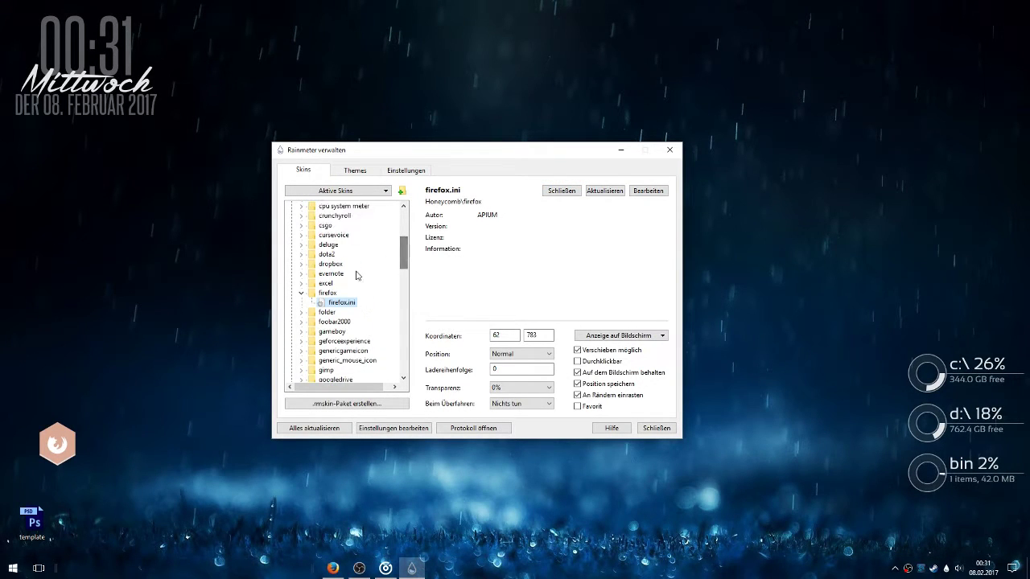
scroll(348, 254, "up", 2)
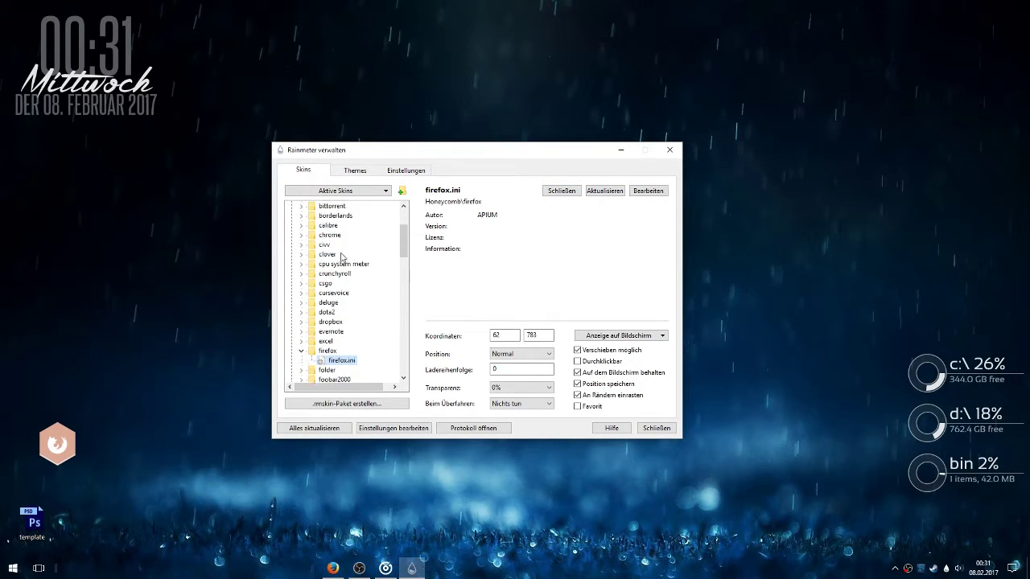
left_click(331, 236)
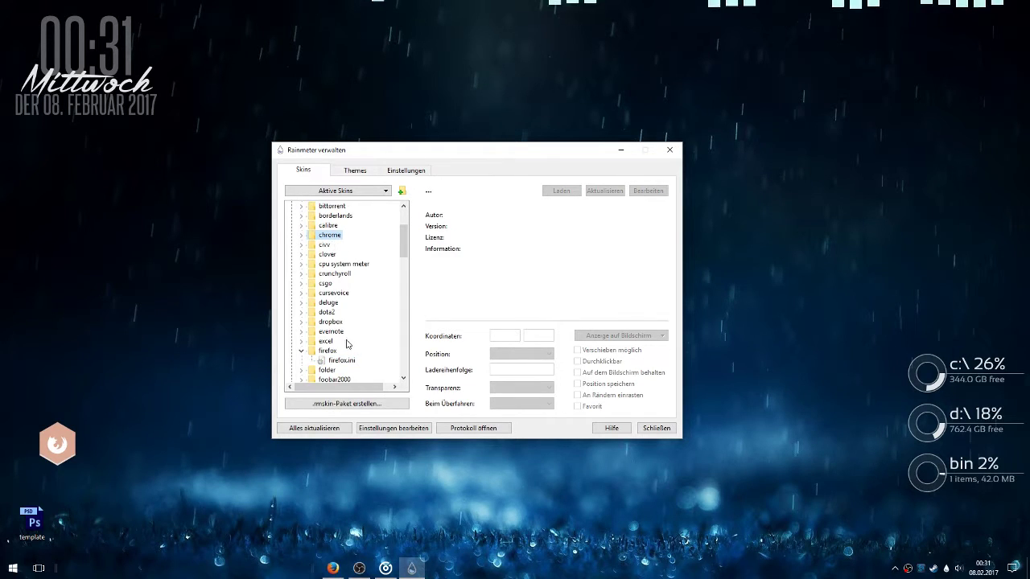
scroll(330, 241, "down", 2)
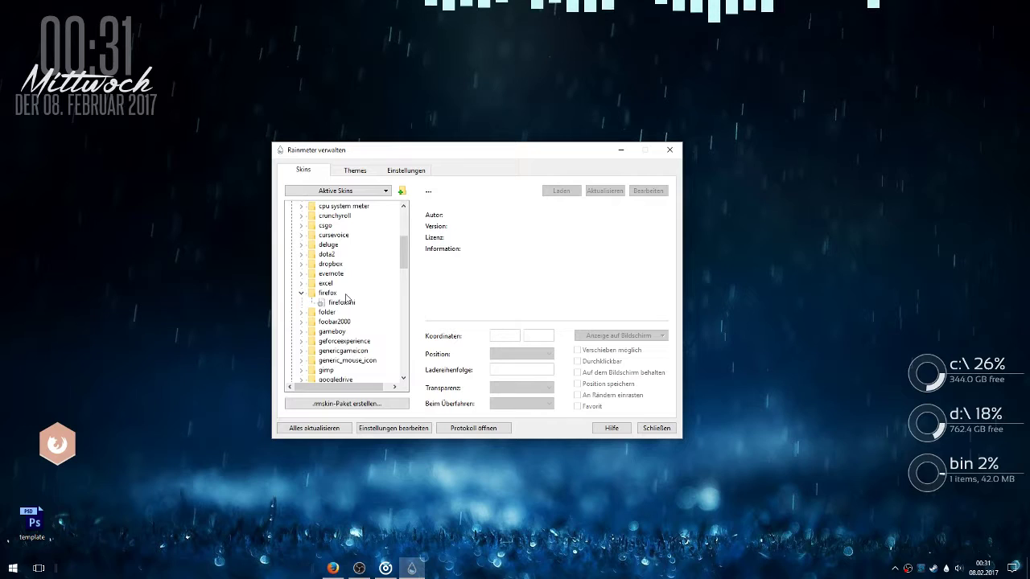
left_click(303, 295)
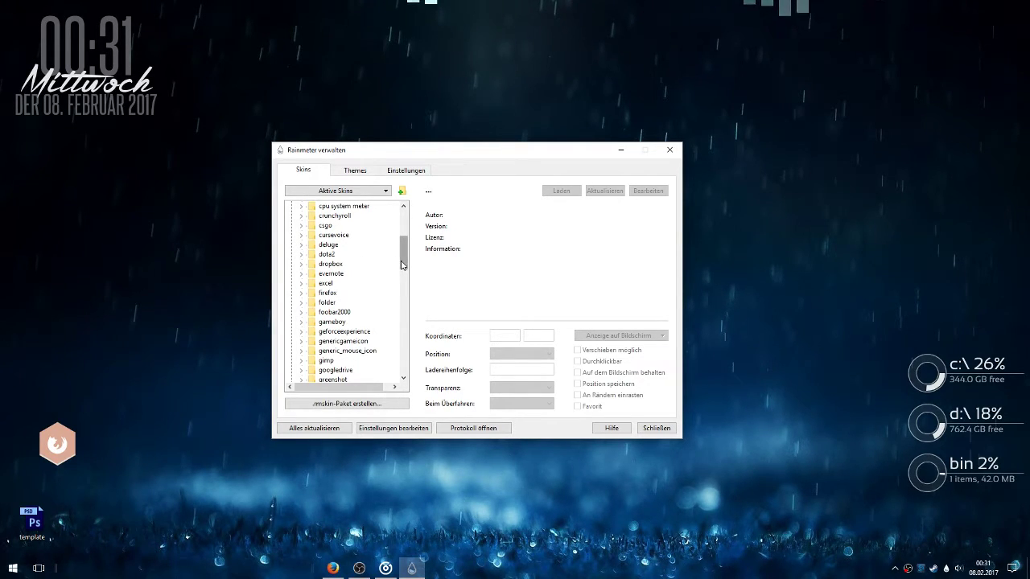
mouse_move(402, 265)
left_mouse_down()
mouse_move(408, 224)
mouse_move(408, 252)
left_mouse_up()
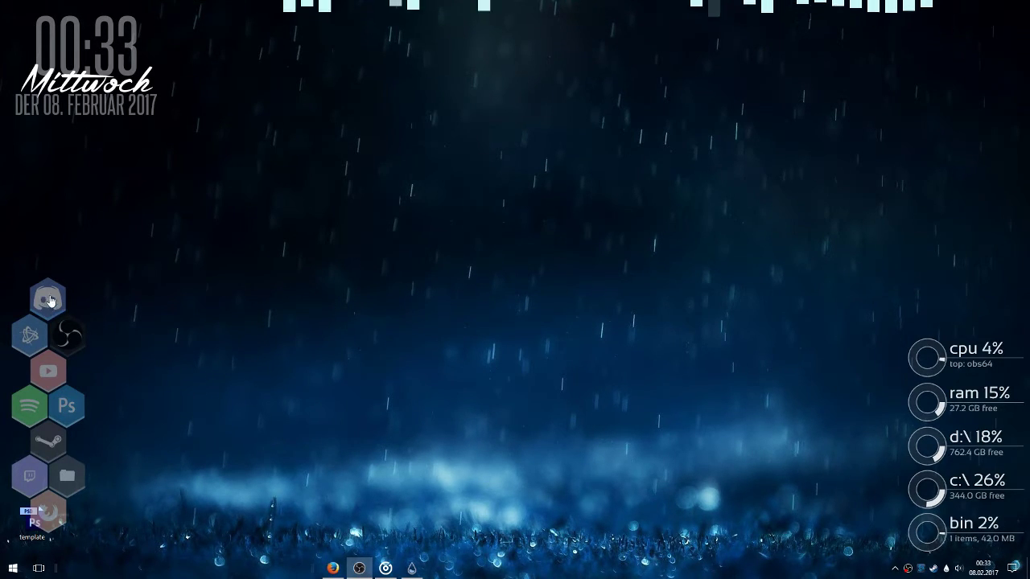
- Show the Rainmeter manager again, look over the full list of Honeycomb launcher skins and minimize it
left_click(412, 568)
left_click(304, 171)
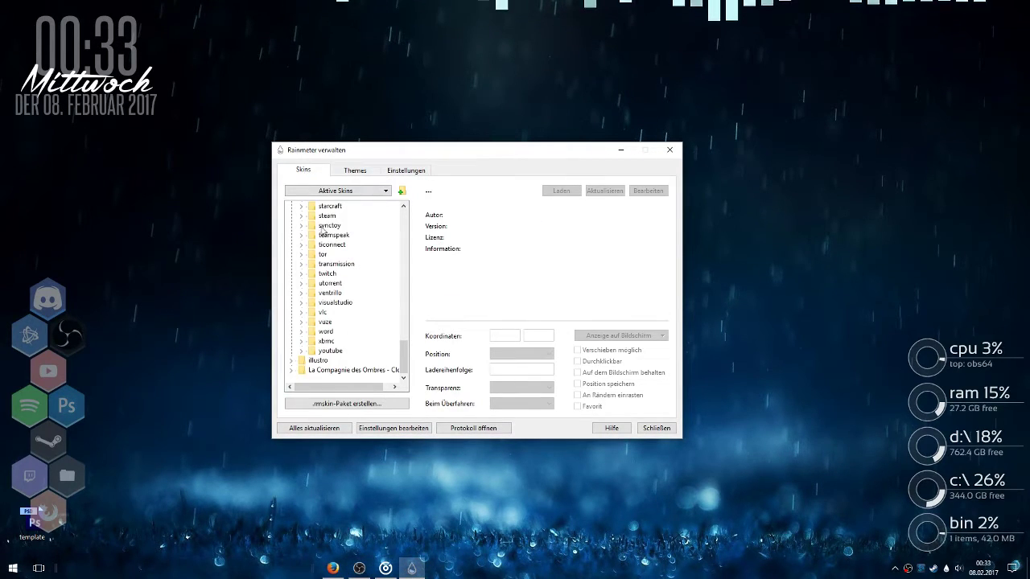
left_click_drag(403, 358, 403, 228)
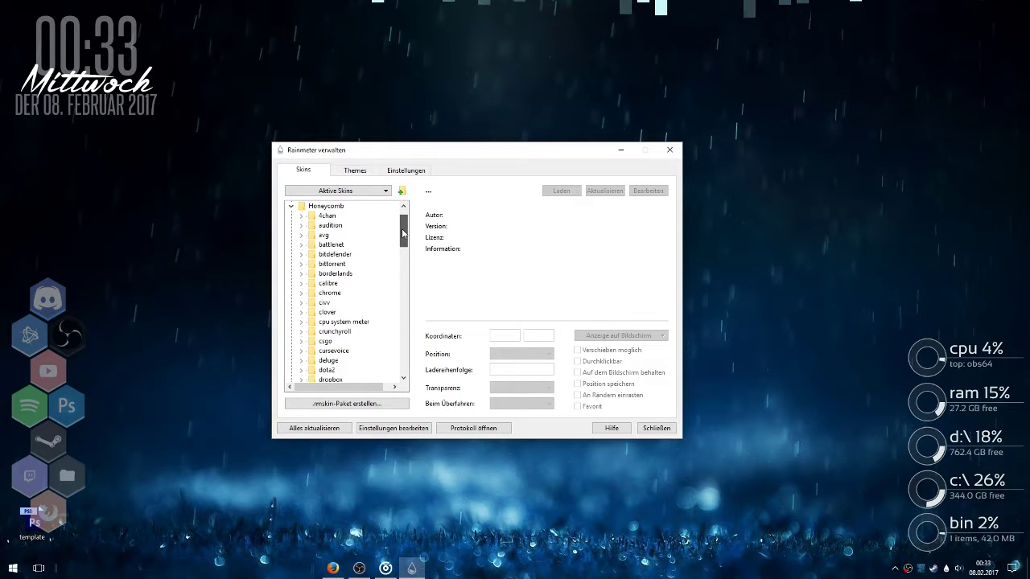
left_click(617, 154)
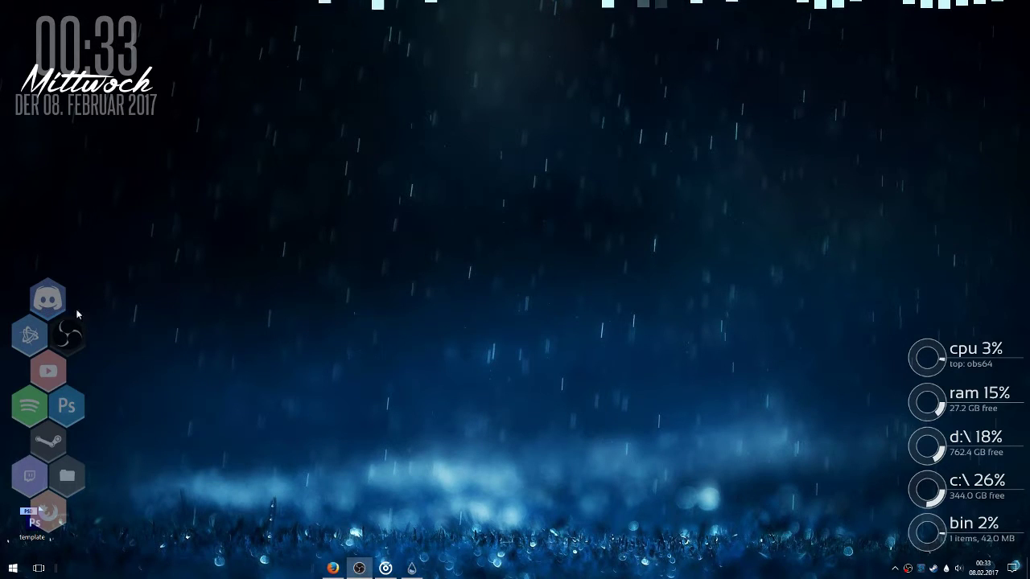
- Load the Honeycomb clover.ini skin, place its hexagon above the launcher cluster at about 134, 431 and minimize the manager
left_click(407, 563)
left_click_drag(406, 241, 406, 256)
left_click(303, 265)
double_click(341, 273)
left_click_drag(20, 23, 91, 254)
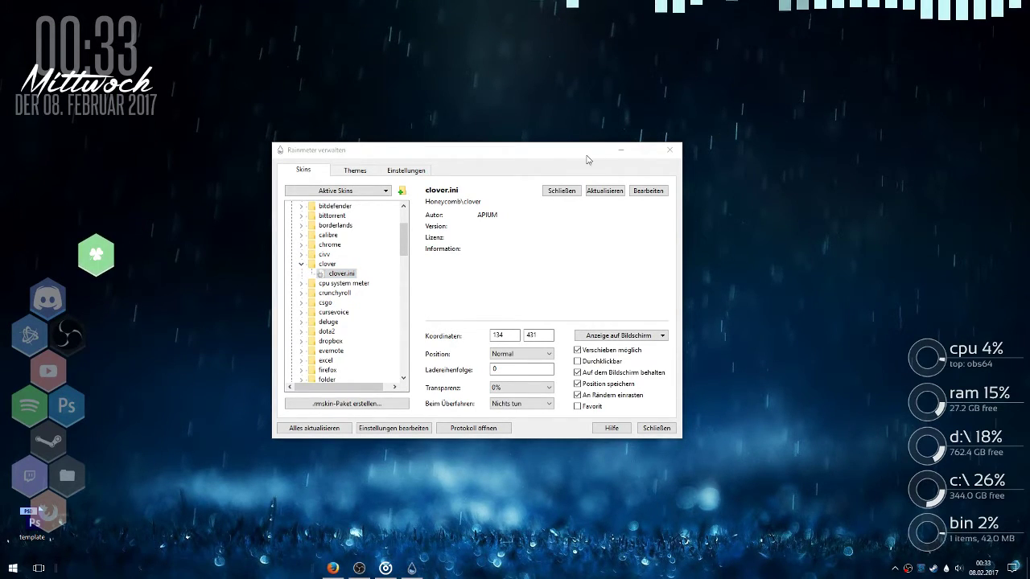
left_click(621, 151)
- Open the clover skin's configuration file for editing and highlight the clover.exe target in its LeftMouseUpAction line
right_click(99, 262)
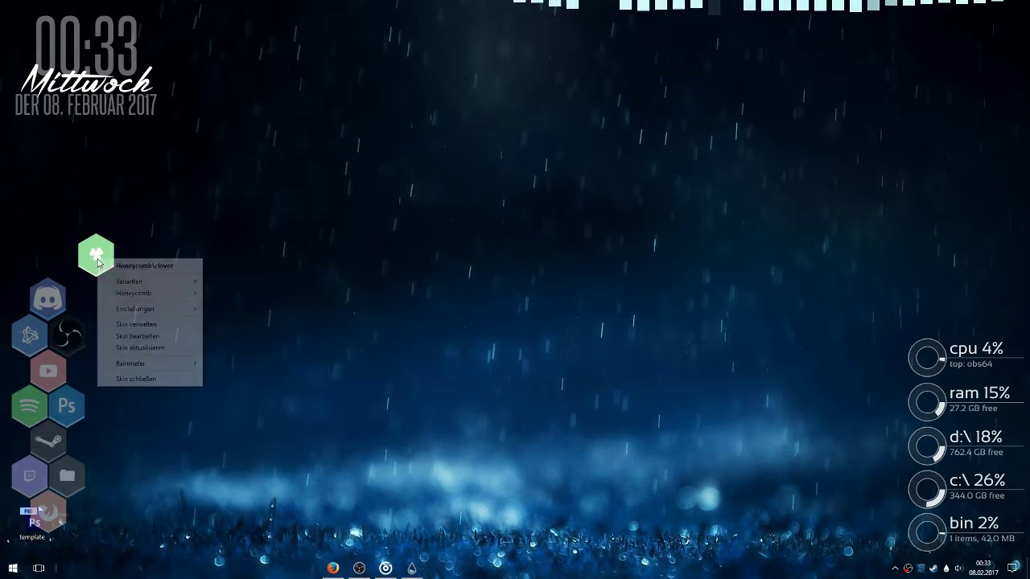
left_click(136, 337)
left_click_drag(346, 101, 389, 108)
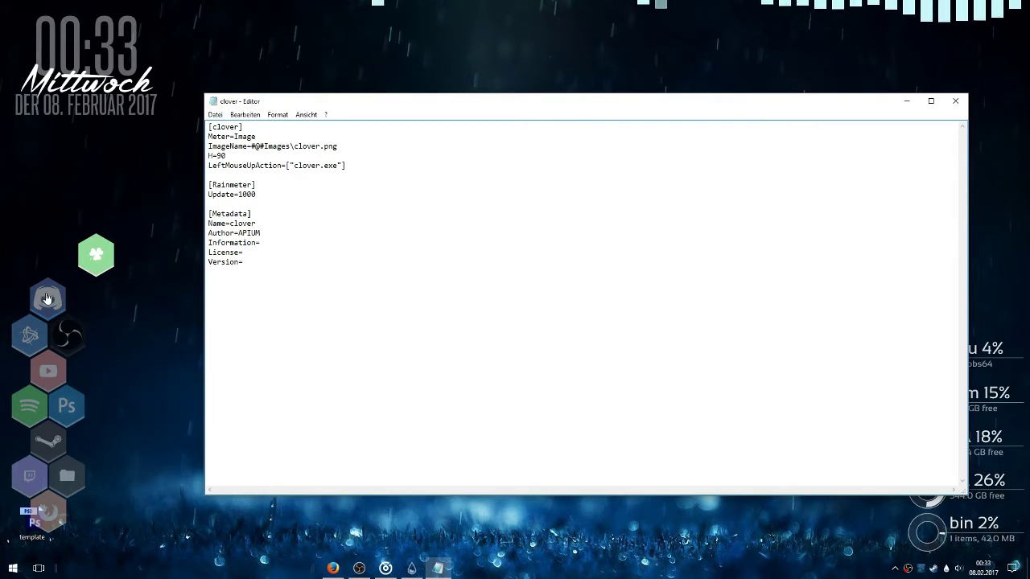
left_click_drag(311, 166, 345, 166)
left_click(298, 166)
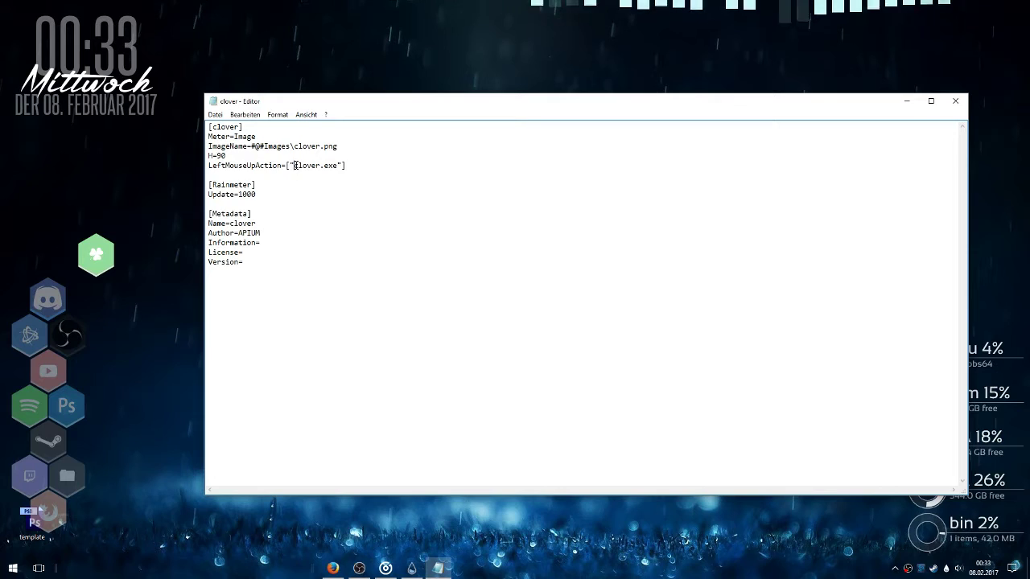
left_click_drag(322, 166, 337, 168)
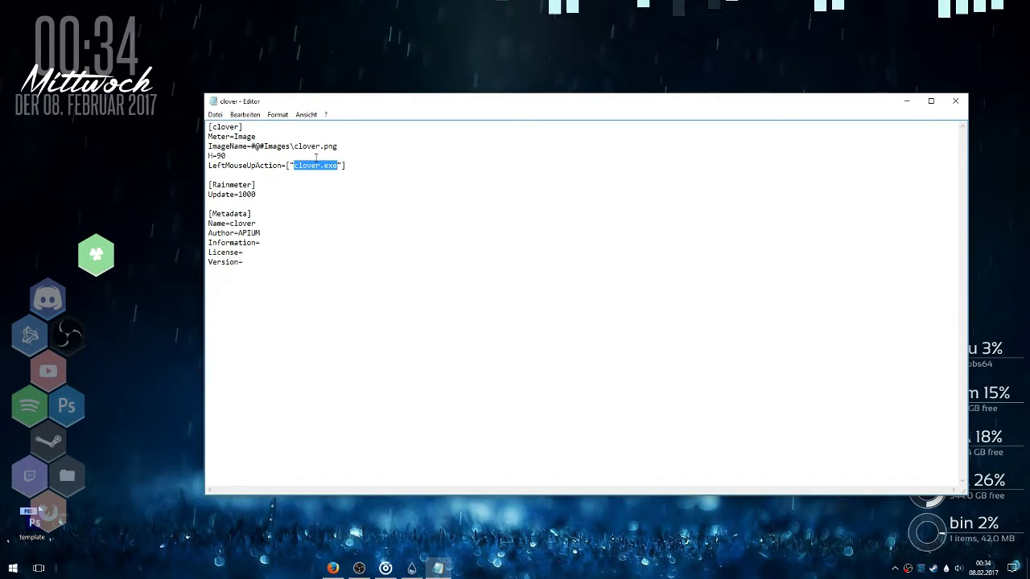
- Open the Discord launcher's configuration file to examine its LeftMouseUpAction program path, and close both editor windows
right_click(52, 295)
left_click(103, 372)
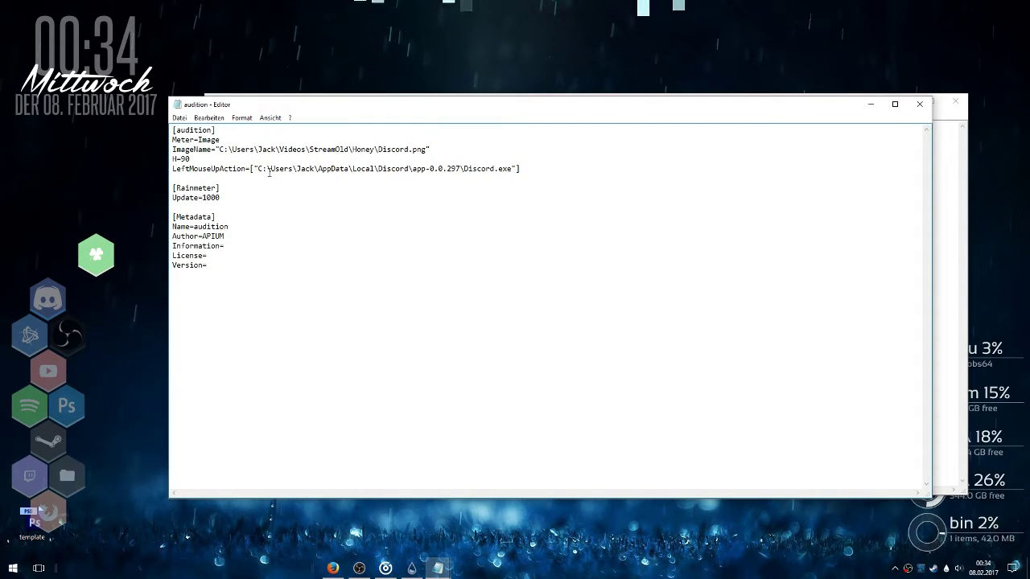
left_click(512, 168)
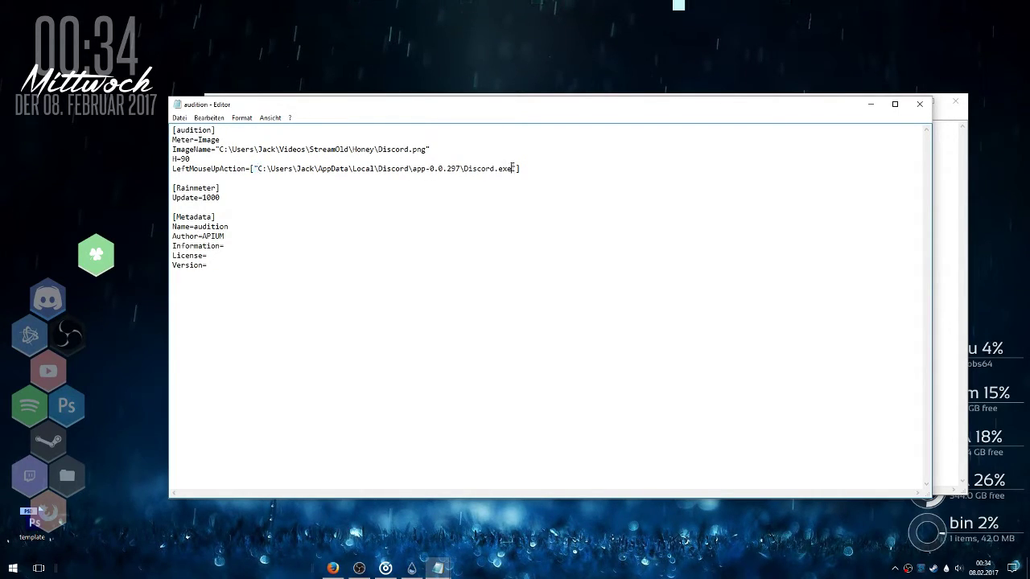
left_click(920, 104)
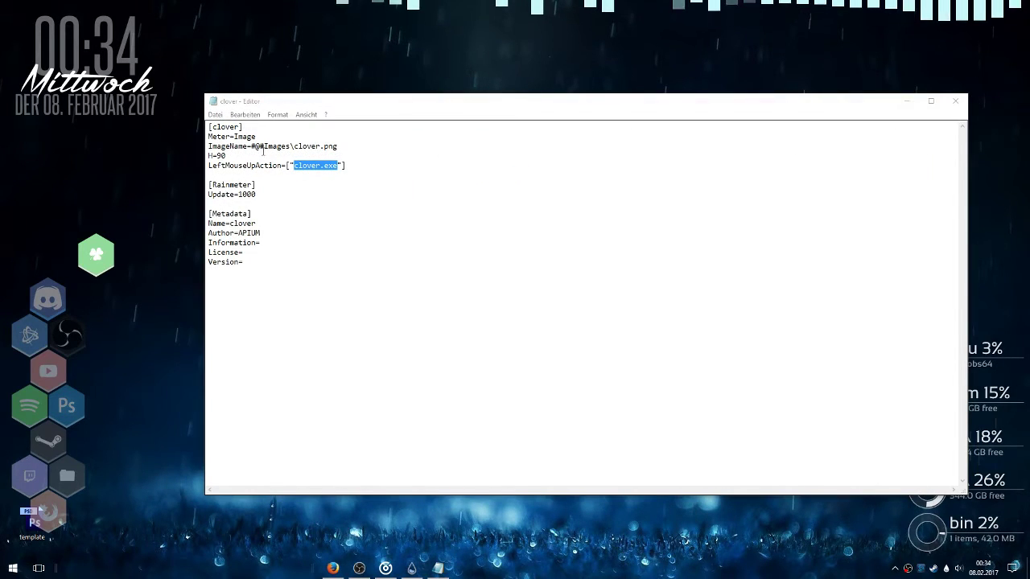
left_click(955, 102)
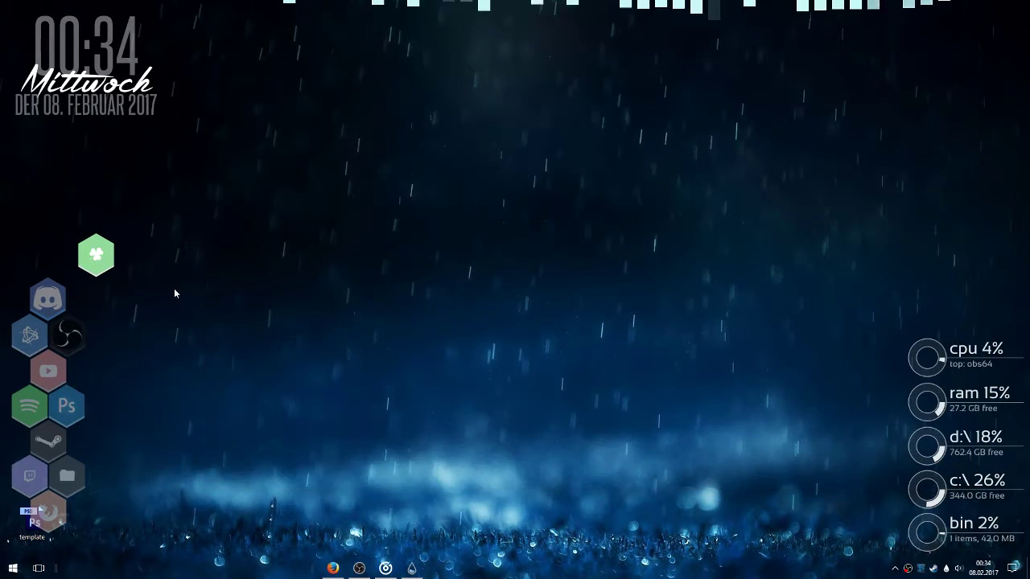
- Try the clover hexagon over the Discord launcher, move it out to the open desktop and unload the clover skin
left_click_drag(105, 258, 47, 308)
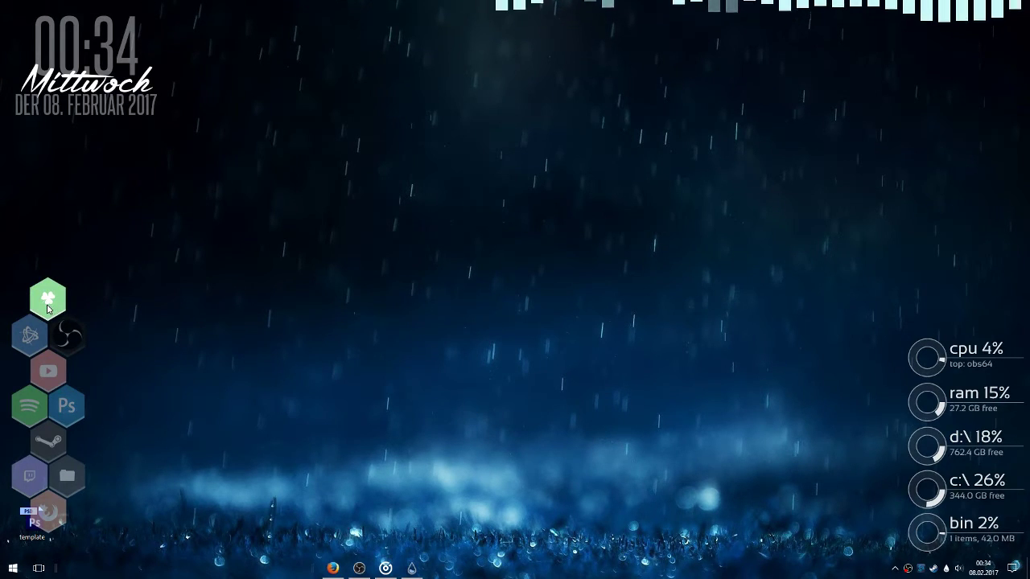
left_click_drag(48, 308, 278, 307)
right_click(277, 305)
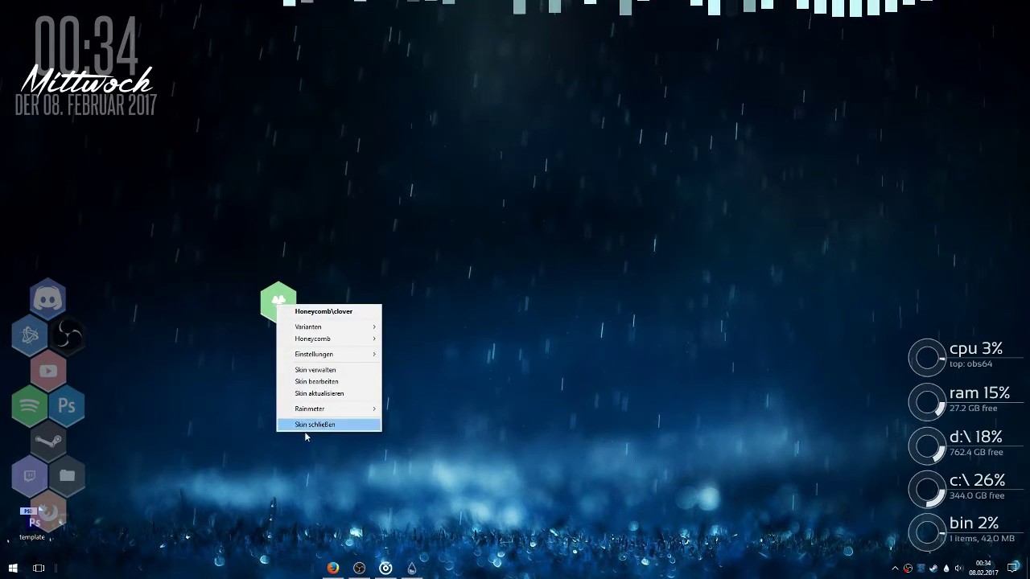
left_click(309, 425)
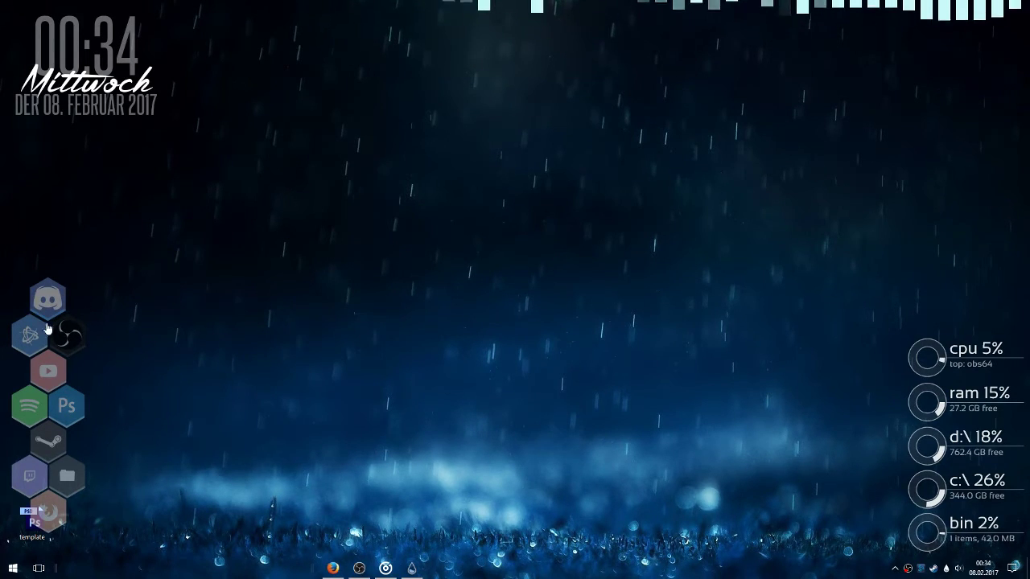
- Move the template icon off the Firefox launcher onto free desktop space, view the hexagon template in Photoshop and close it
left_click_drag(33, 521, 190, 339)
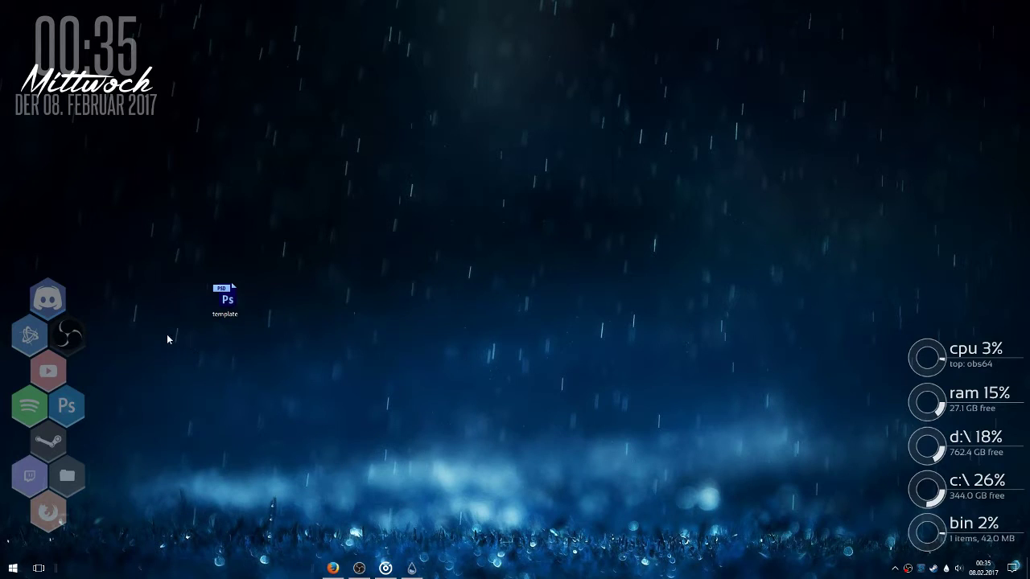
left_click(127, 300)
left_click_drag(187, 261, 207, 316)
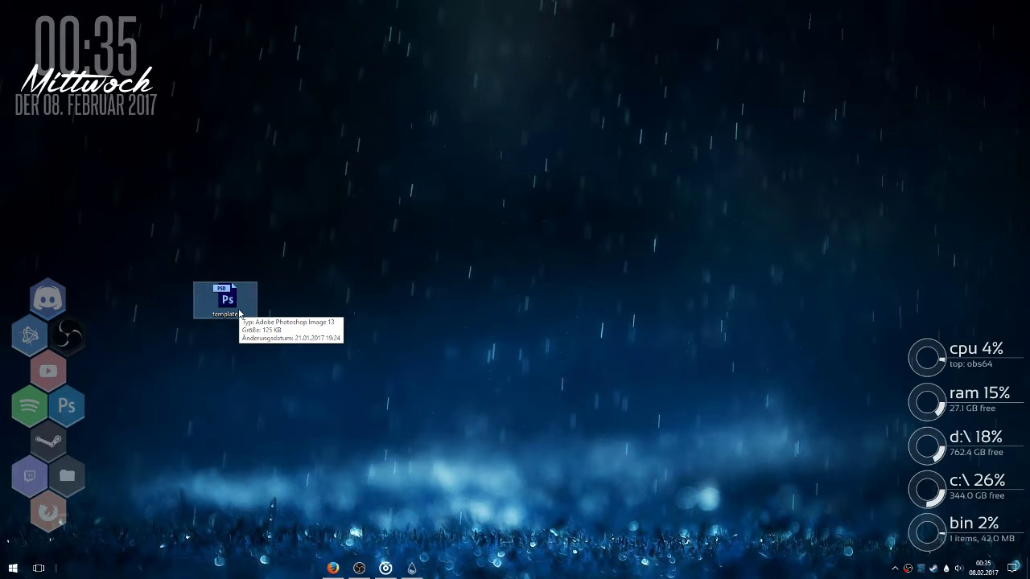
double_click(225, 305)
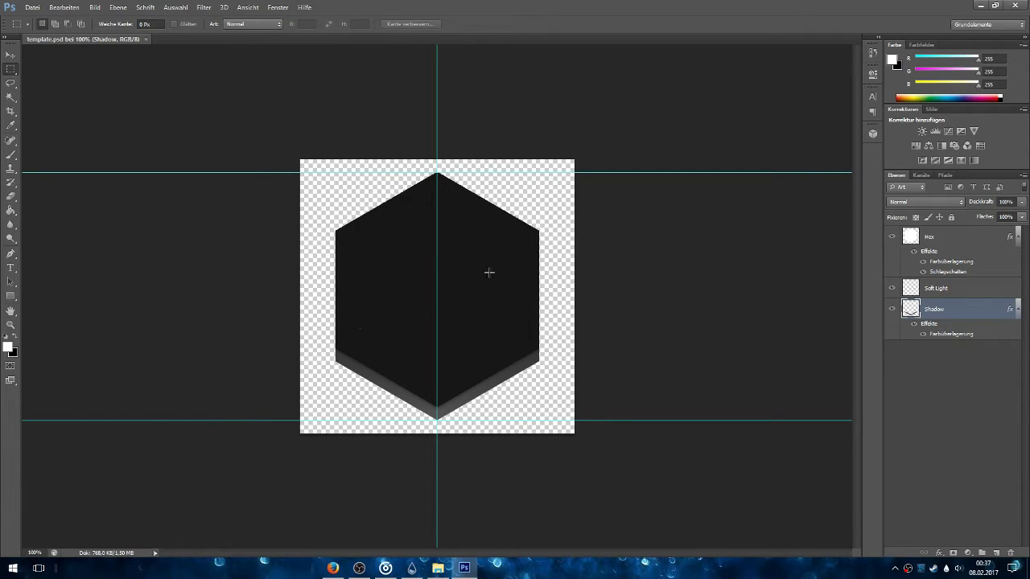
left_click(1021, 11)
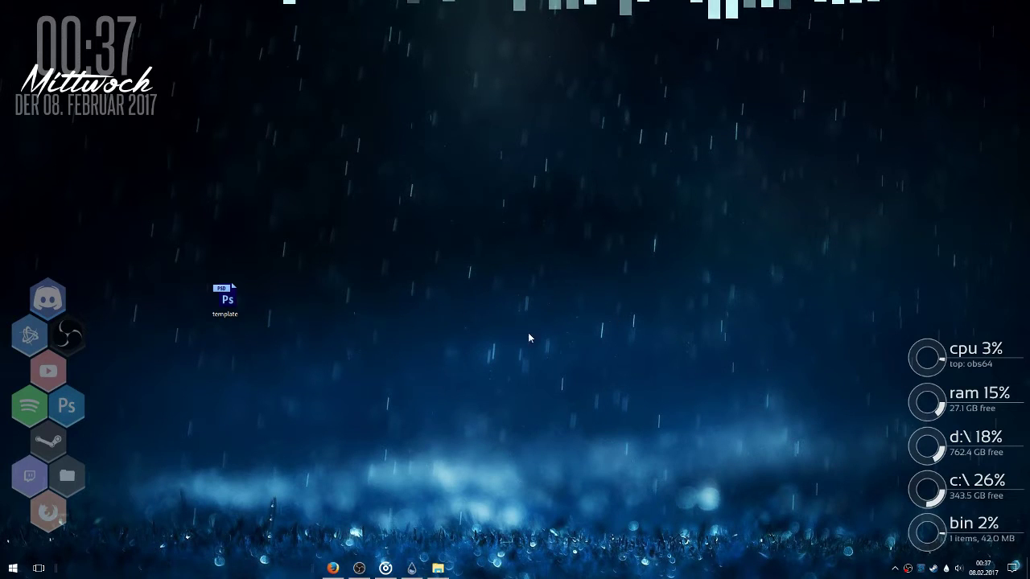
- Test the folder launcher and close its window, search Windows for "honey" and open the Honey folder
left_click(68, 476)
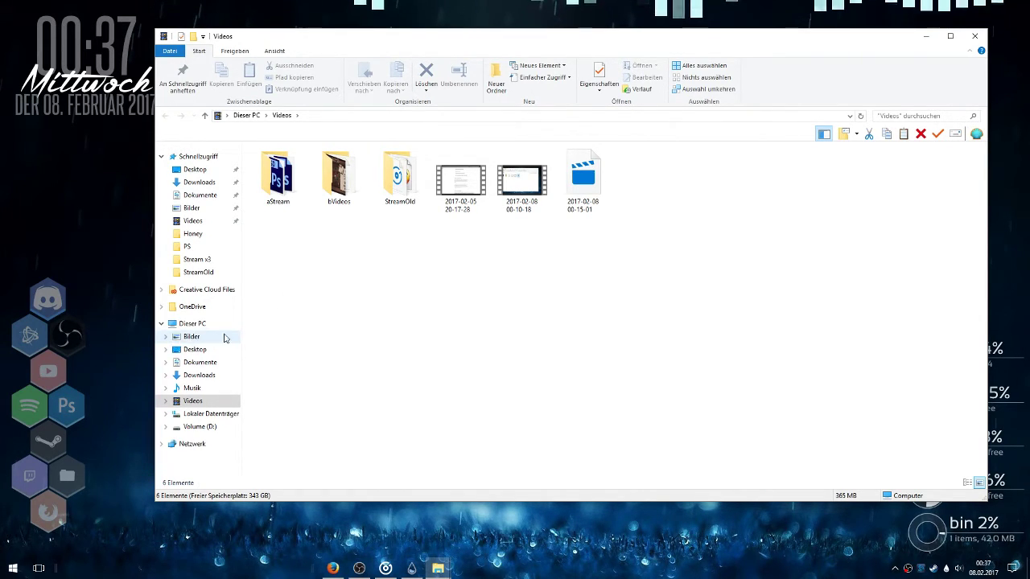
left_click(975, 37)
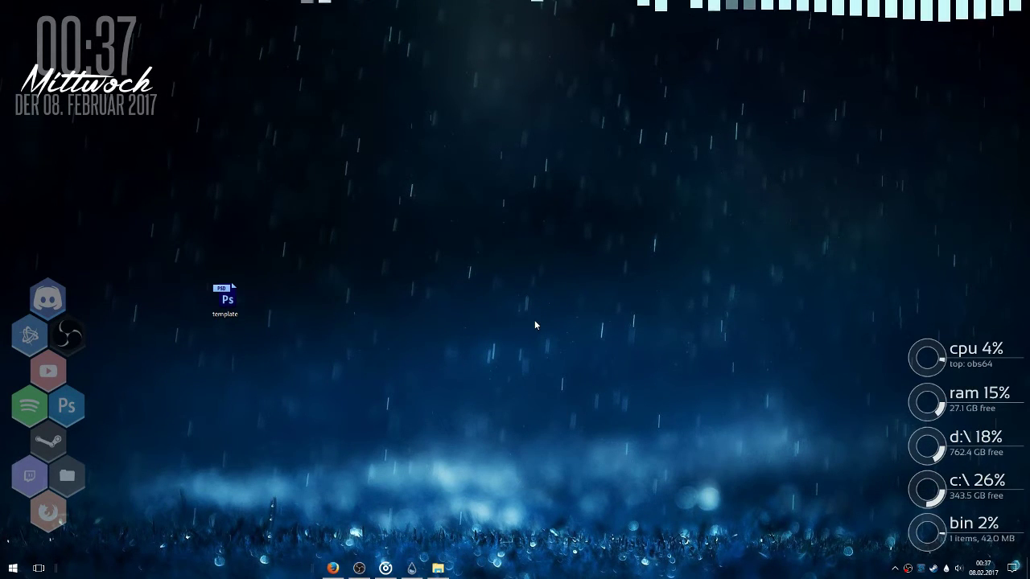
key("super")
type("honey")
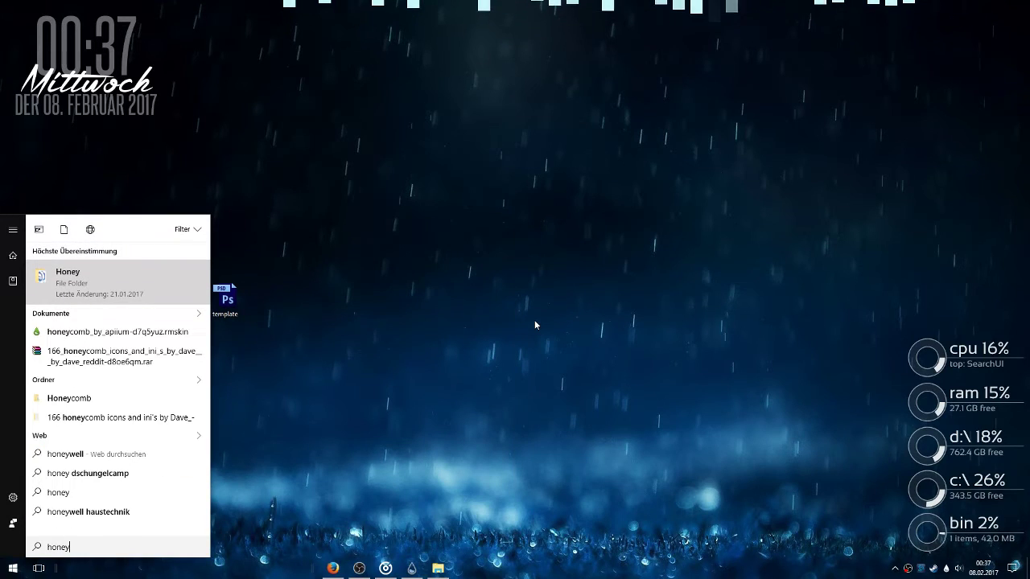
key("Return")
left_click_drag(276, 410, 390, 354)
left_click(303, 348)
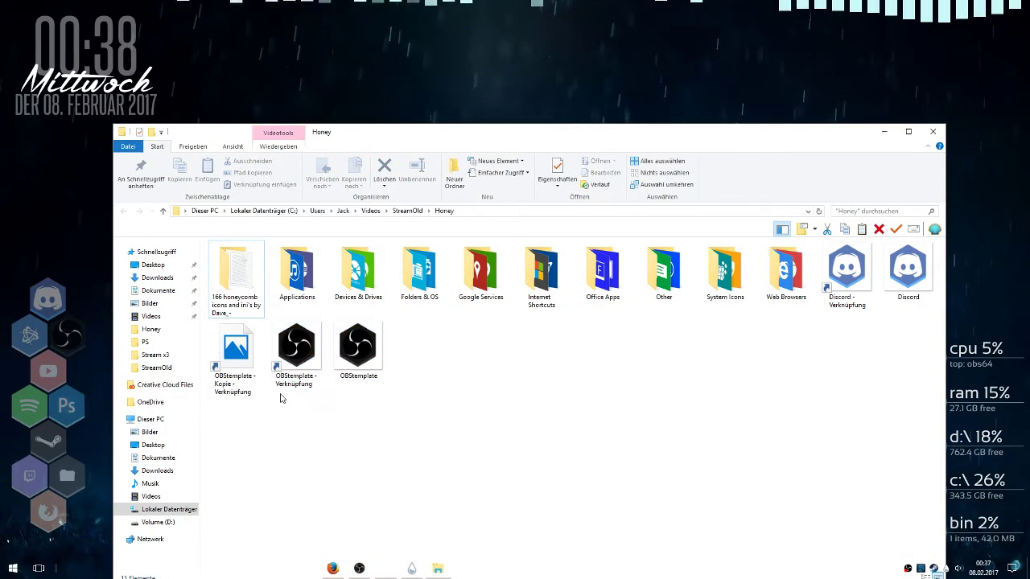
- Inspect the full target path in the properties of the OBStemplate shortcut and close the dialog
right_click(303, 348)
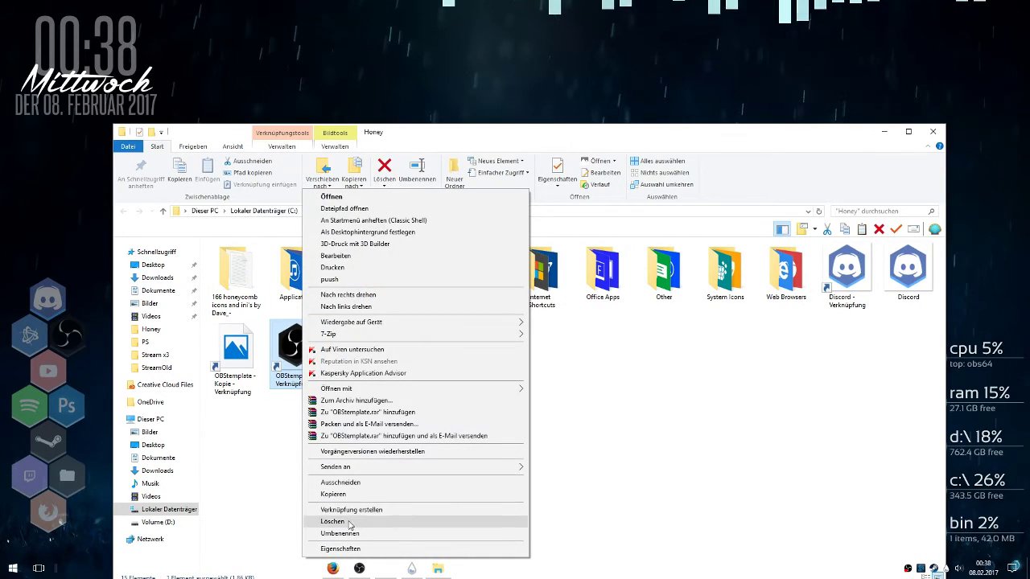
left_click(336, 548)
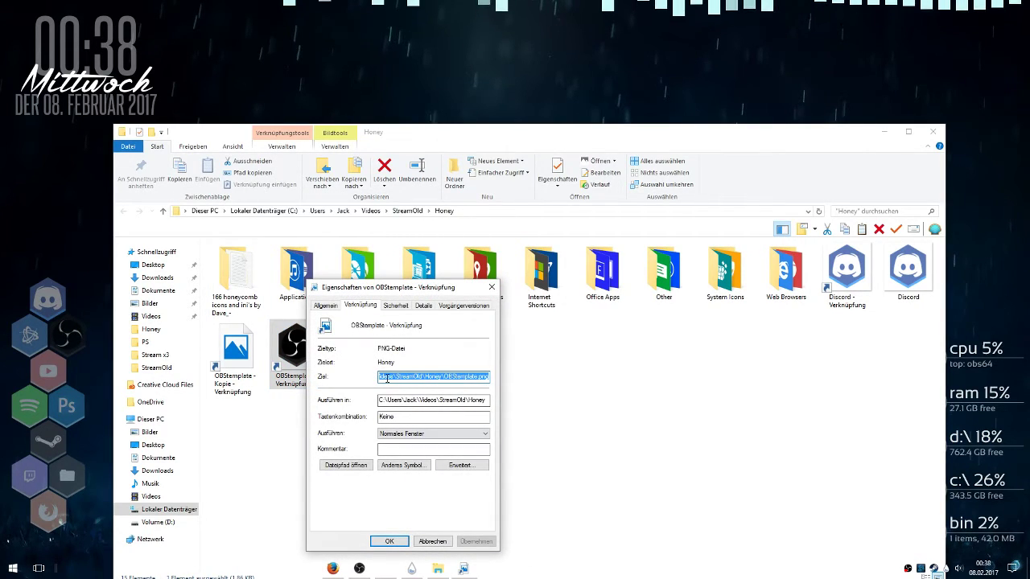
left_click(394, 377)
key("Home")
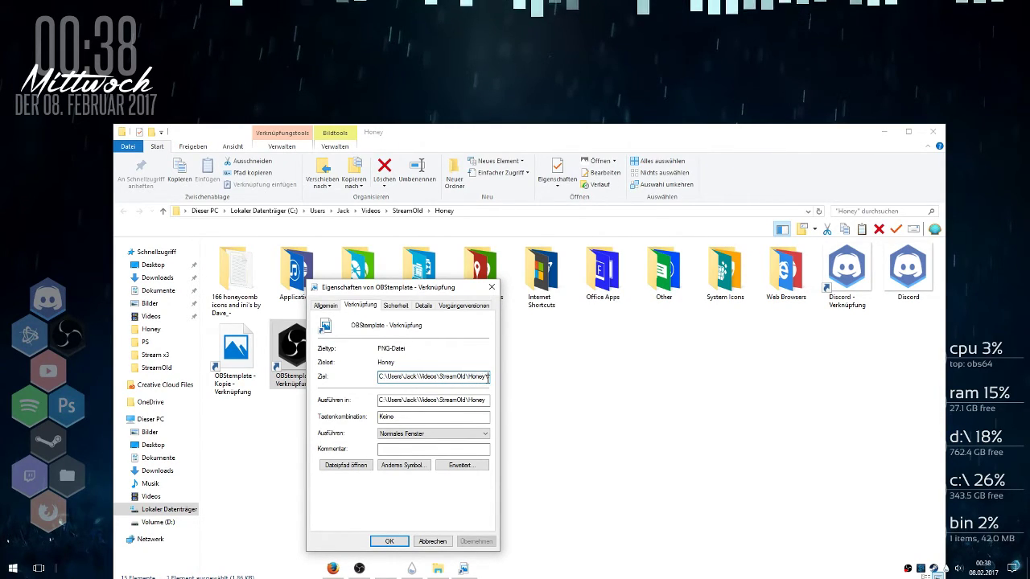
key("End")
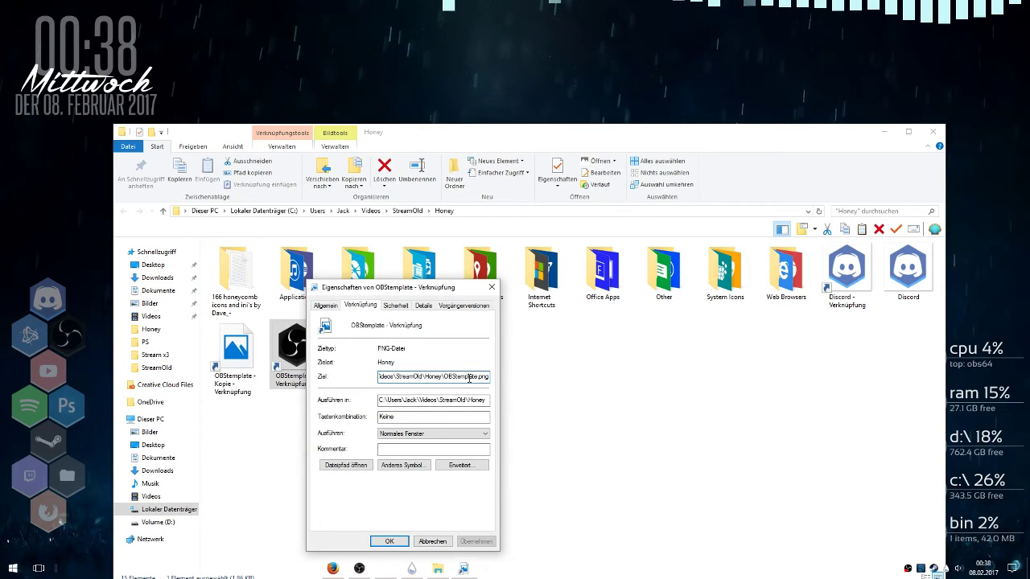
left_click(492, 287)
- Open the OBS launcher's configuration file, highlight its ImageName path to OBStemplate.png, and close the editor and Honey folder
right_click(74, 338)
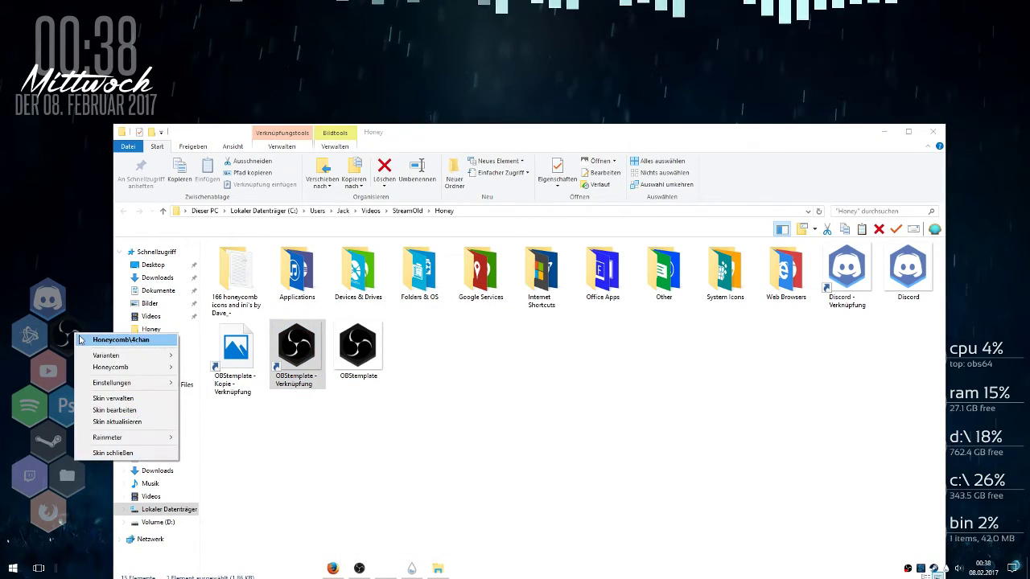
left_click(131, 416)
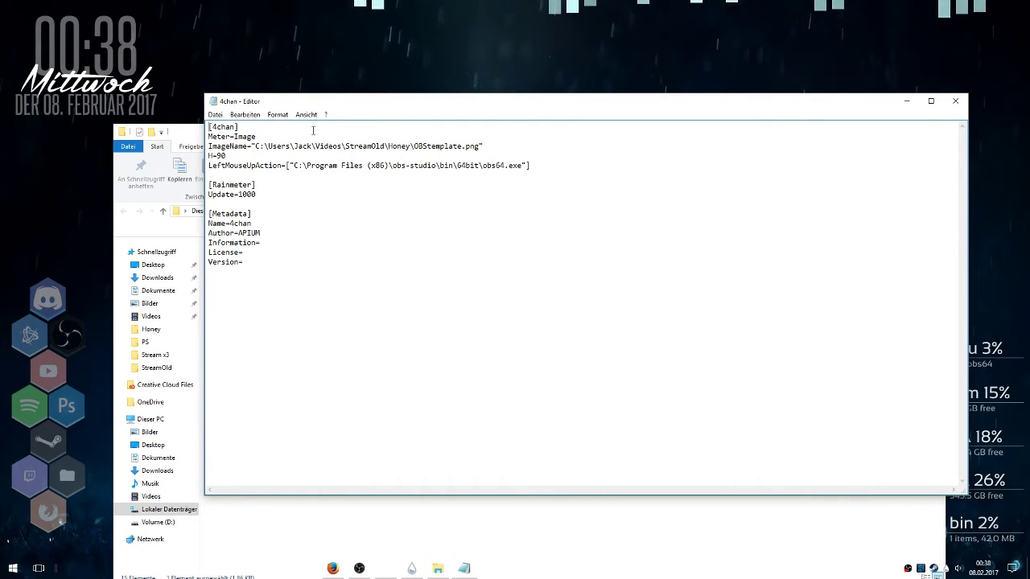
left_click_drag(259, 148, 488, 143)
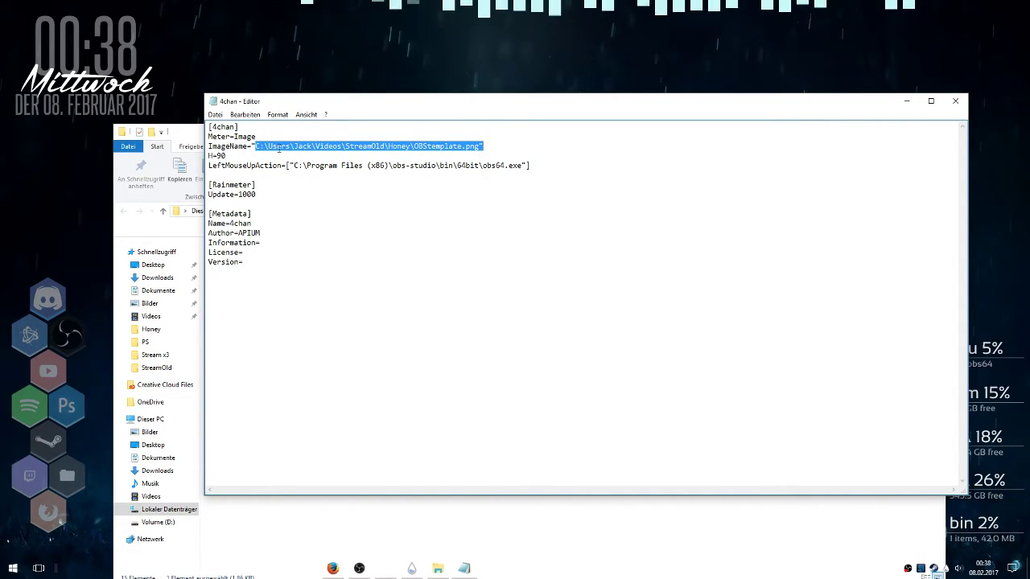
left_click(956, 100)
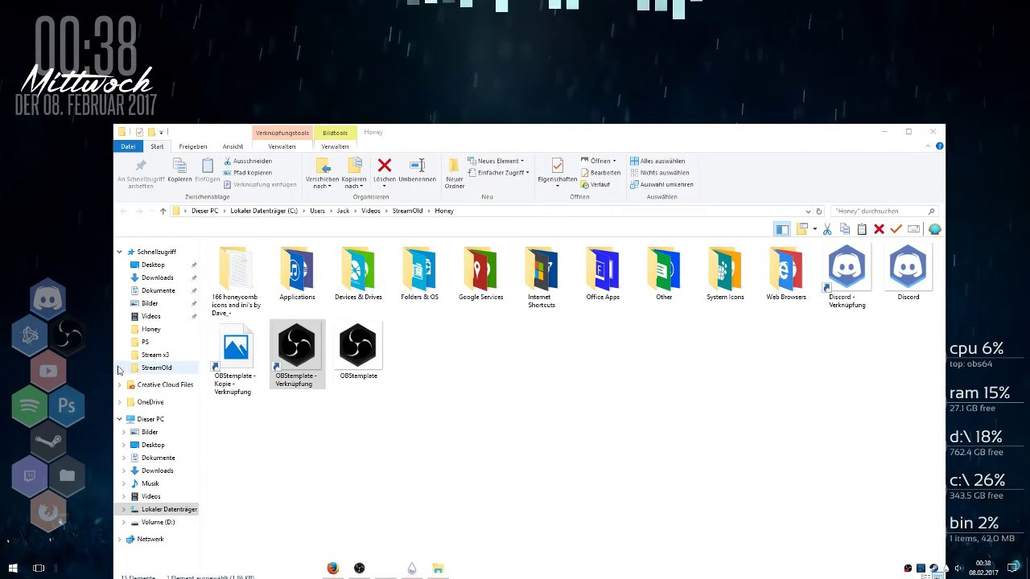
left_click(933, 131)
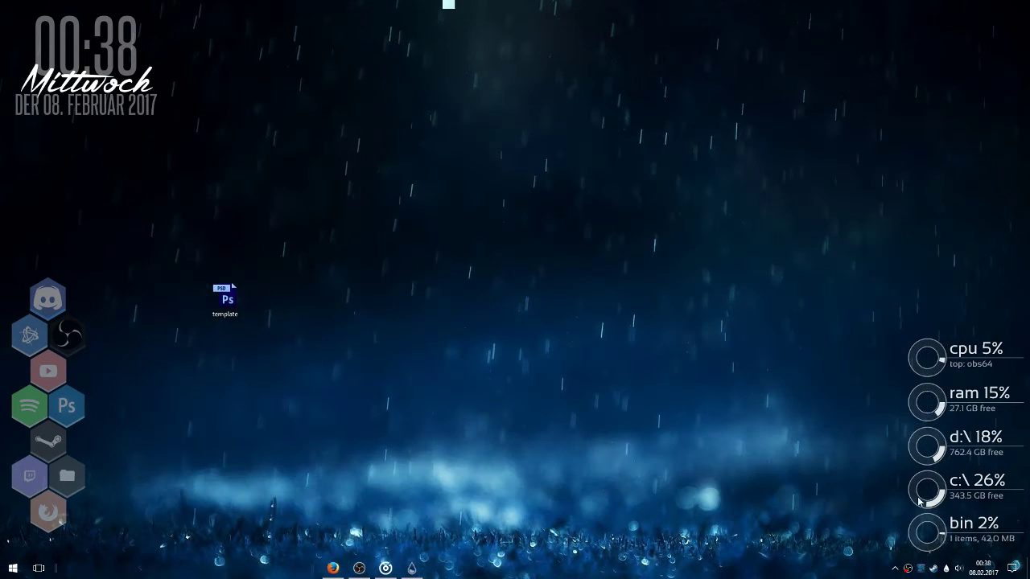
- Load the Honeycomb clover.ini skin from the Rainmeter manager, place it at about 309, 350 and refresh all skins
left_click(948, 570)
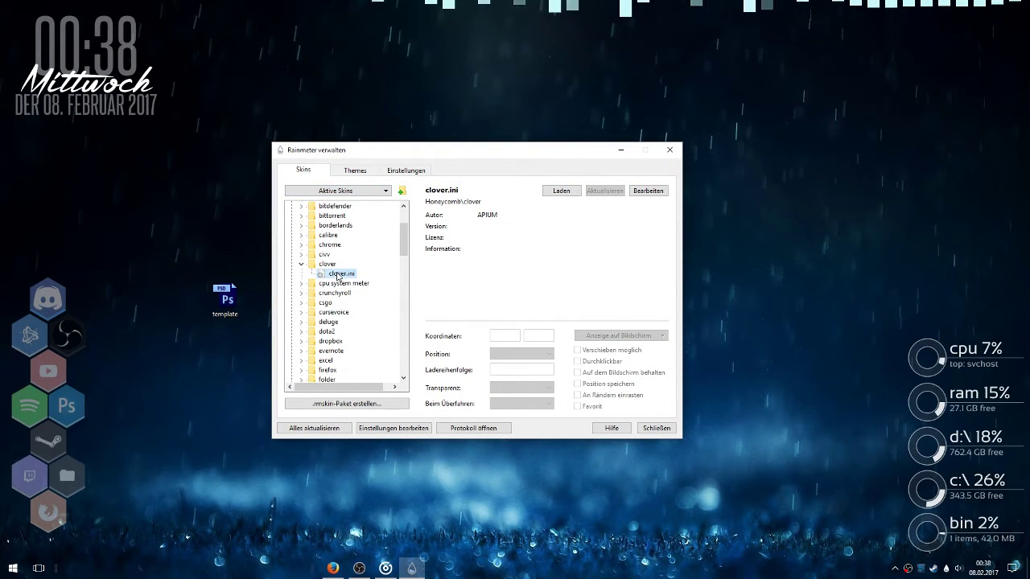
double_click(338, 275)
left_click_drag(273, 305, 183, 214)
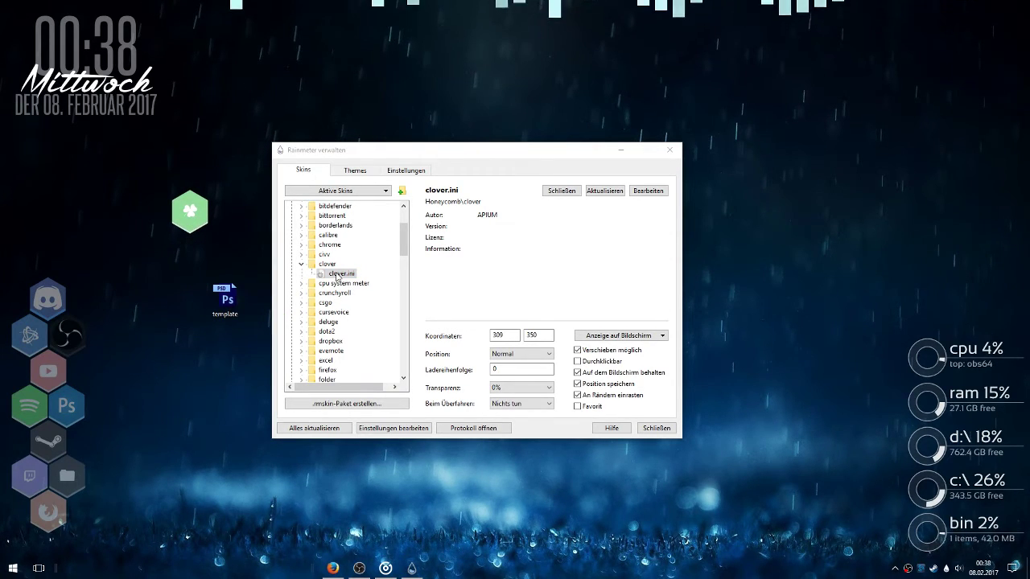
left_click(314, 428)
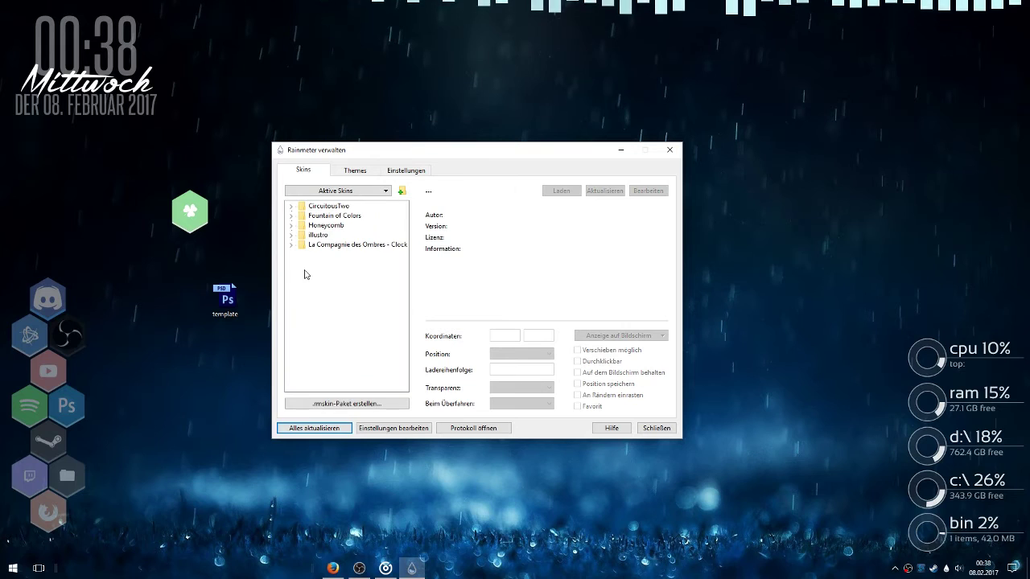
- Unload the clover skin from the desktop and close the Rainmeter manager
right_click(200, 206)
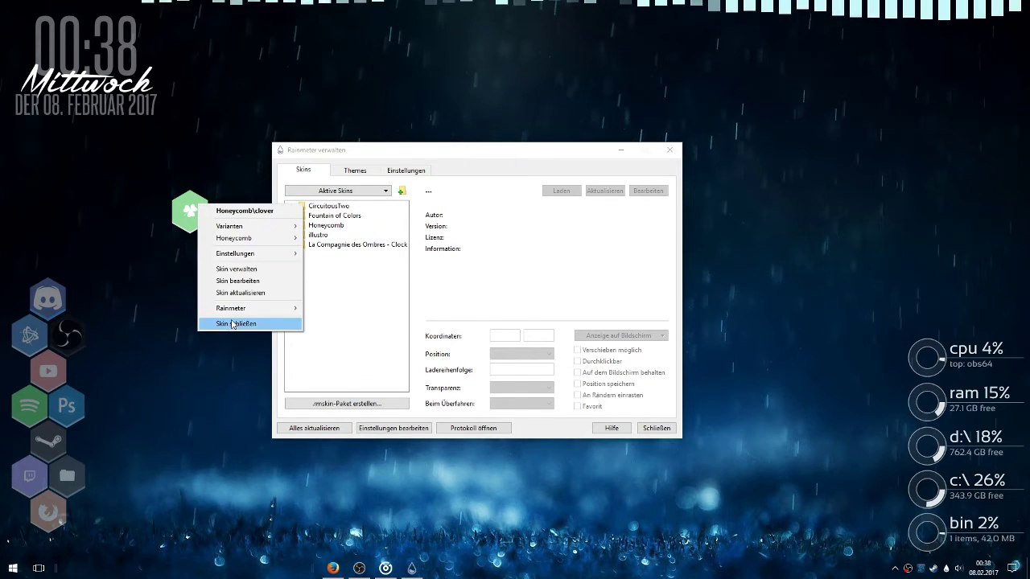
left_click(233, 324)
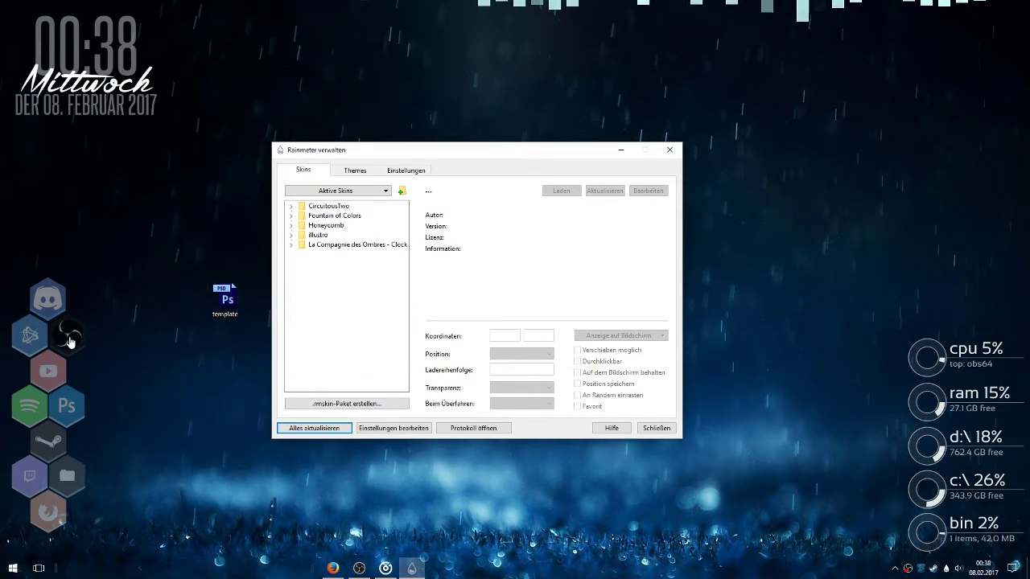
left_click(669, 150)
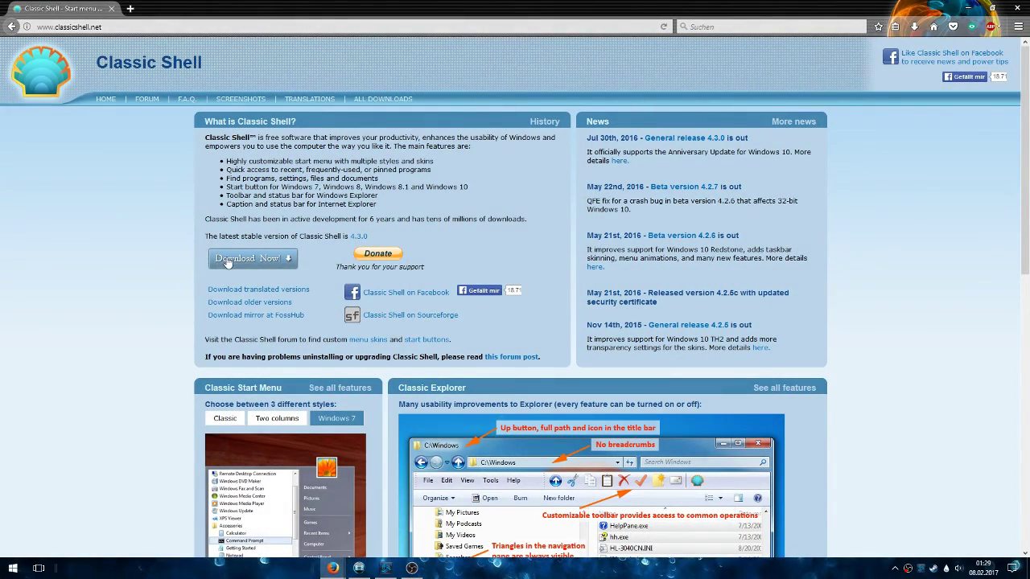
- Switch to the Classic Shell website in Firefox and request the download of the latest stable version
left_click(228, 263)
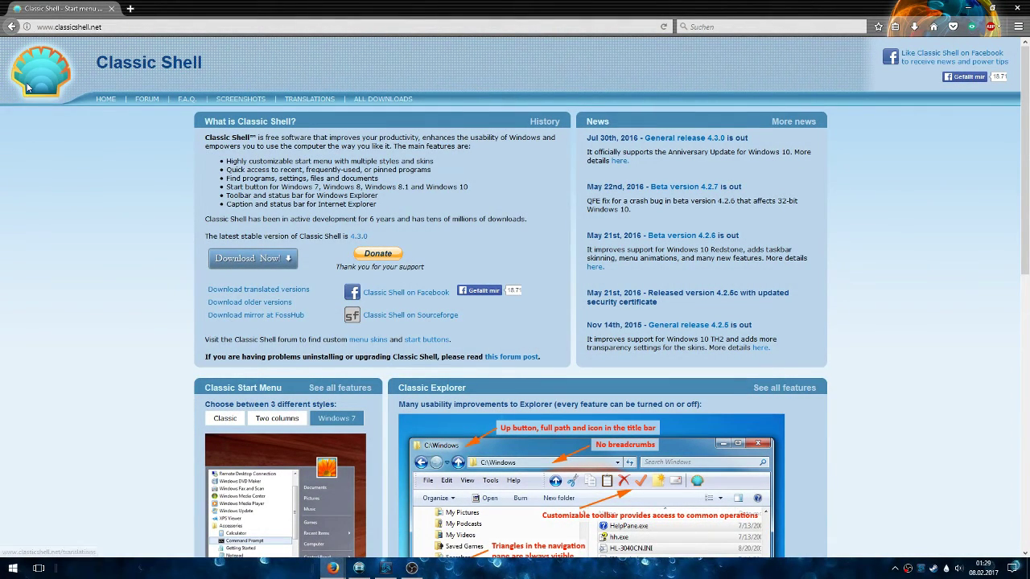